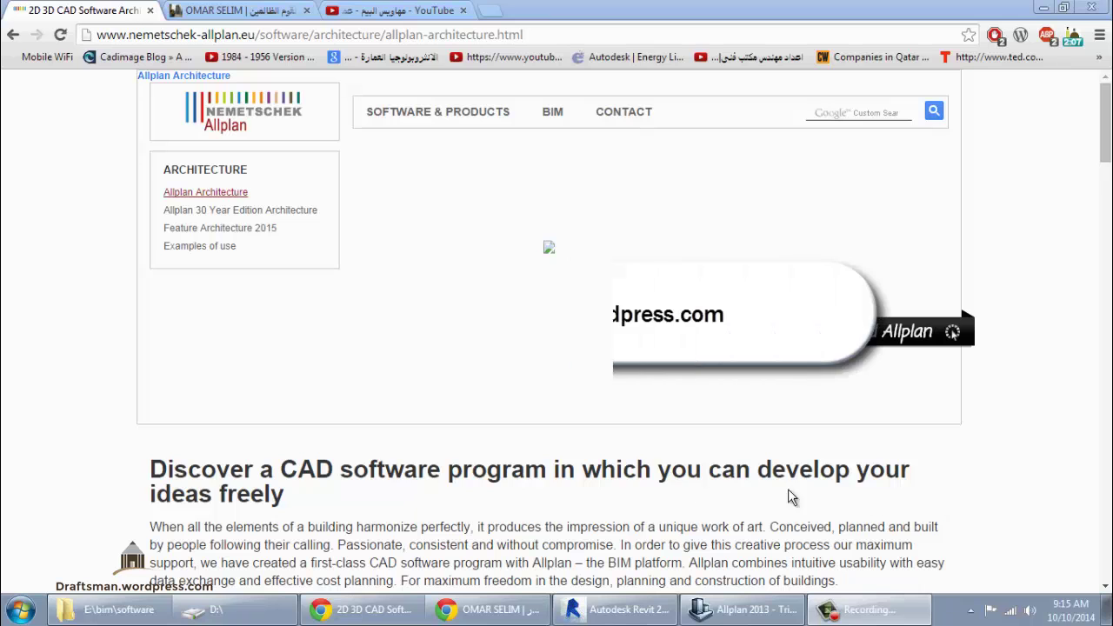
Switch to Allplan 2013 showing the empty 1:100 plan Liegenschaft:DF3
{"action": "left_click", "coordinate": [762, 617]}
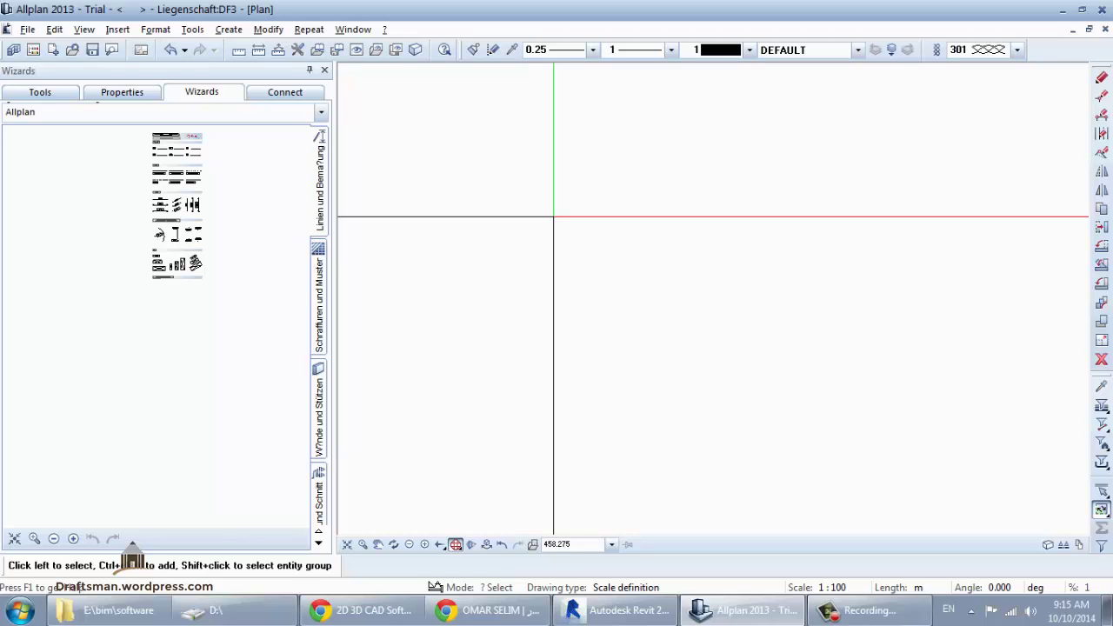
{"action": "mouse_move", "coordinate": [713, 300]}
{"action": "middle_mouse_down"}
{"action": "mouse_move", "coordinate": [749, 287]}
{"action": "mouse_move", "coordinate": [848, 350]}
{"action": "mouse_move", "coordinate": [992, 500]}
{"action": "mouse_move", "coordinate": [828, 343]}
{"action": "middle_mouse_up"}
{"action": "mouse_move", "coordinate": [957, 435]}
{"action": "middle_mouse_down"}
{"action": "mouse_move", "coordinate": [593, 183]}
{"action": "mouse_move", "coordinate": [469, 111]}
{"action": "mouse_move", "coordinate": [364, 77]}
{"action": "middle_mouse_up"}
{"action": "mouse_move", "coordinate": [343, 80]}
{"action": "left_mouse_down"}
{"action": "mouse_move", "coordinate": [1080, 529]}
{"action": "mouse_move", "coordinate": [341, 107]}
{"action": "left_mouse_up"}
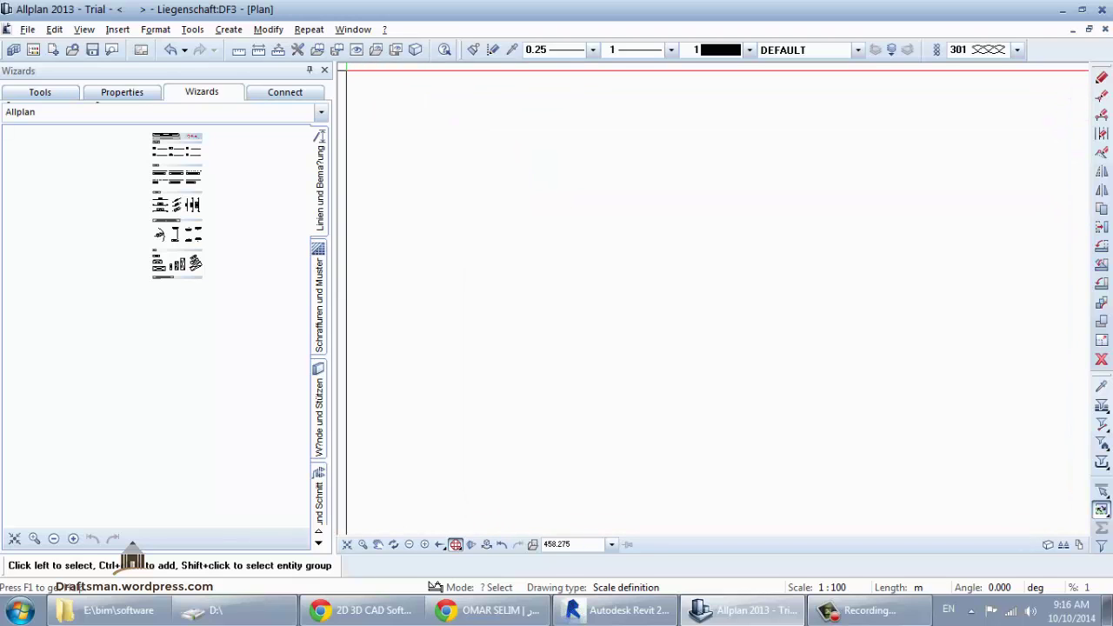
{"action": "left_click_drag", "start_coordinate": [340, 70], "coordinate": [1080, 525]}
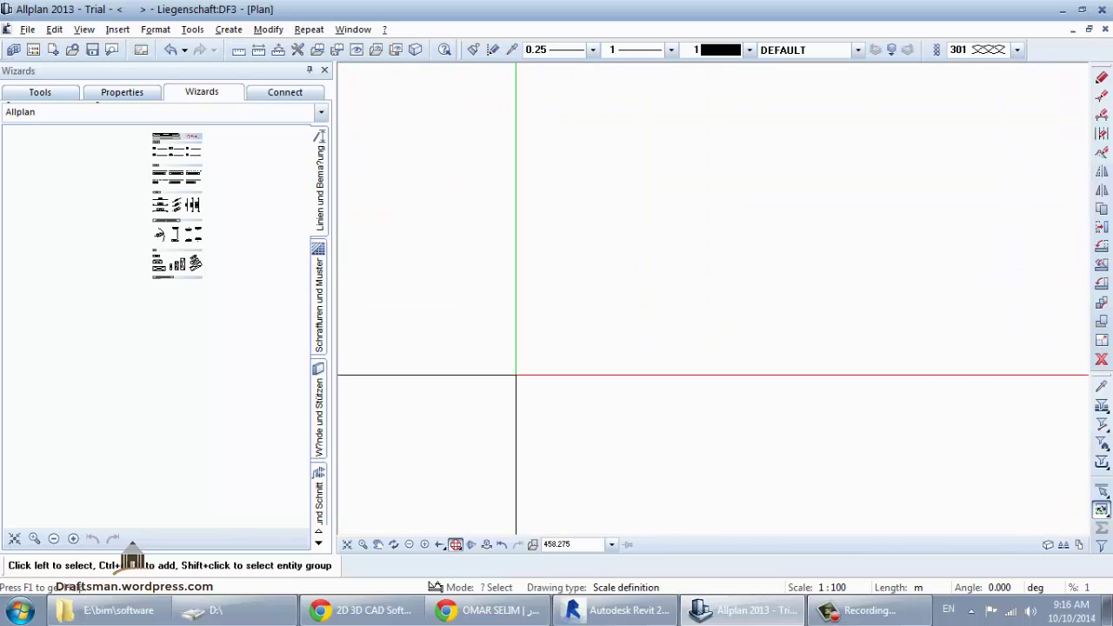
Return to the Chrome window with the 'Nemetschek Allplan' Architecture page
{"action": "left_click", "coordinate": [353, 603]}
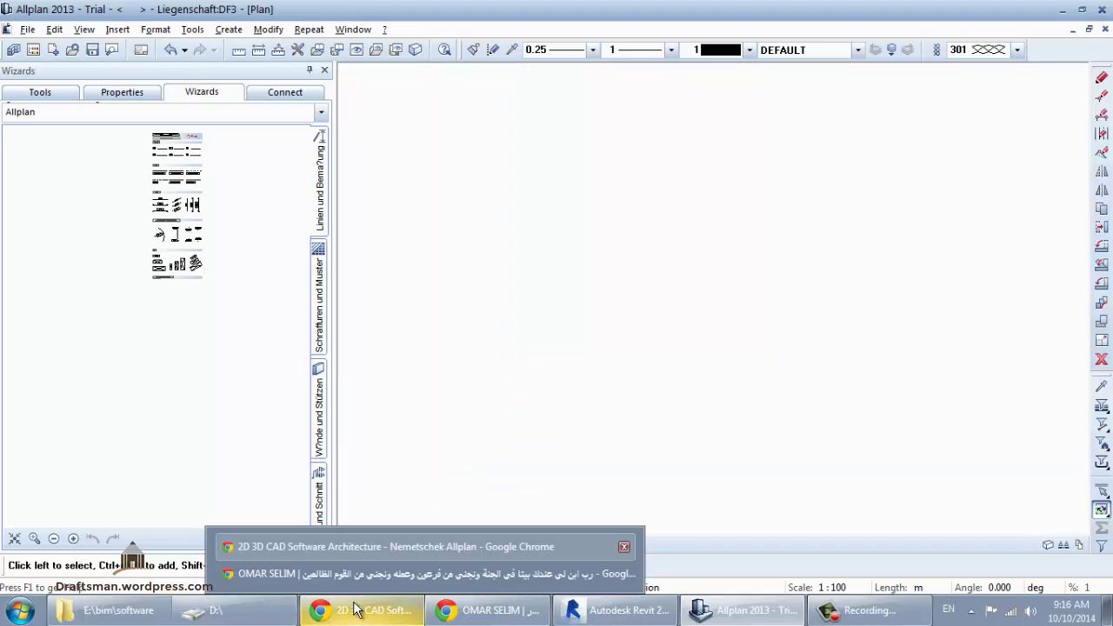
{"action": "left_click", "coordinate": [396, 546]}
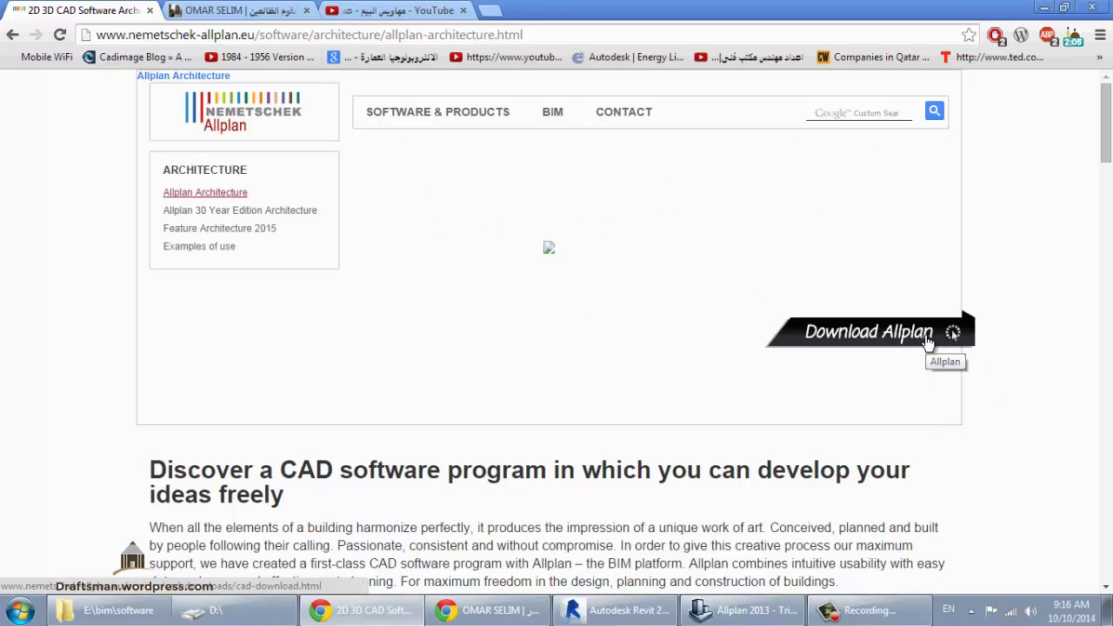
Scroll through the draftsman blog's dynamo video posts, then go to the YouTube channel page
{"action": "left_click", "coordinate": [241, 11]}
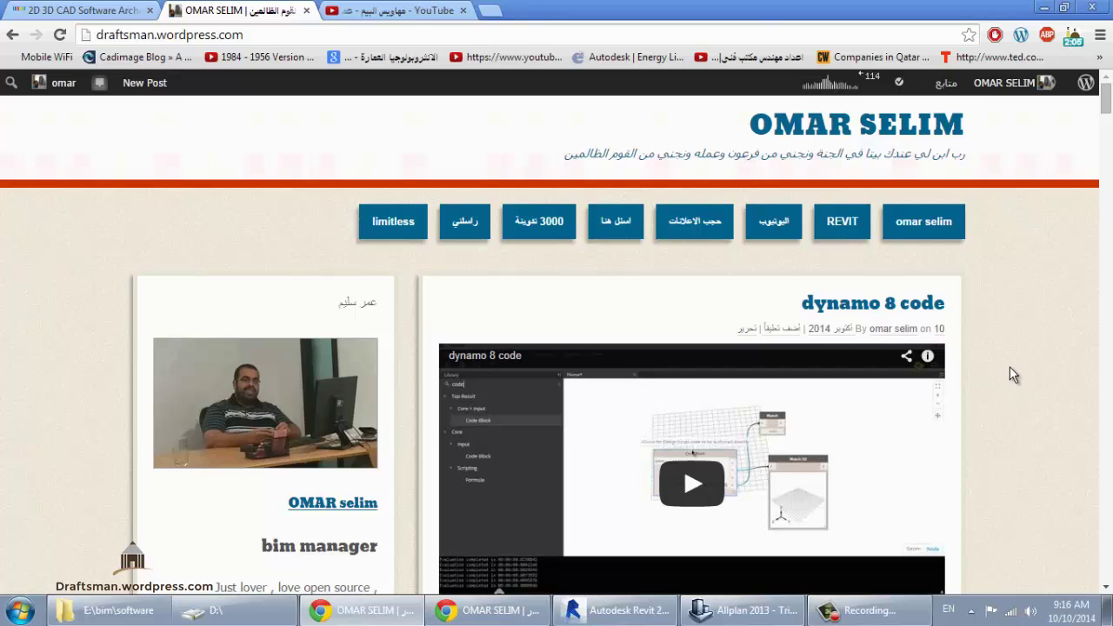
{"action": "scroll", "coordinate": [1009, 374], "scroll_direction": "down", "scroll_amount": 2}
{"action": "scroll", "coordinate": [1011, 381], "scroll_direction": "down", "scroll_amount": 6}
{"action": "scroll", "coordinate": [1010, 380], "scroll_direction": "down", "scroll_amount": 5}
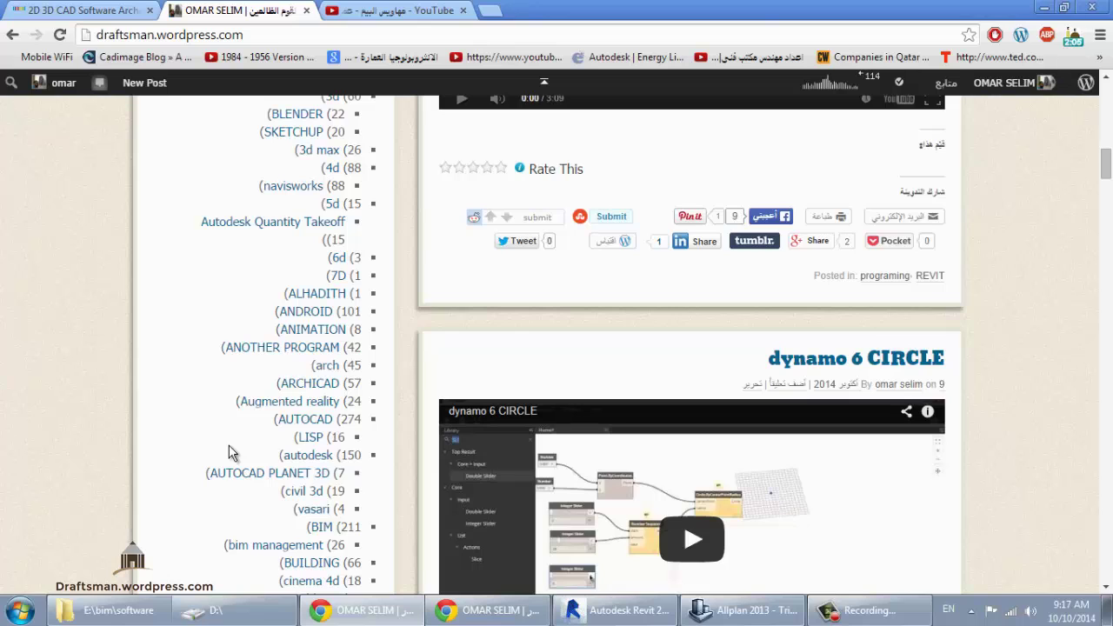
{"action": "scroll", "coordinate": [229, 452], "scroll_direction": "down", "scroll_amount": 3}
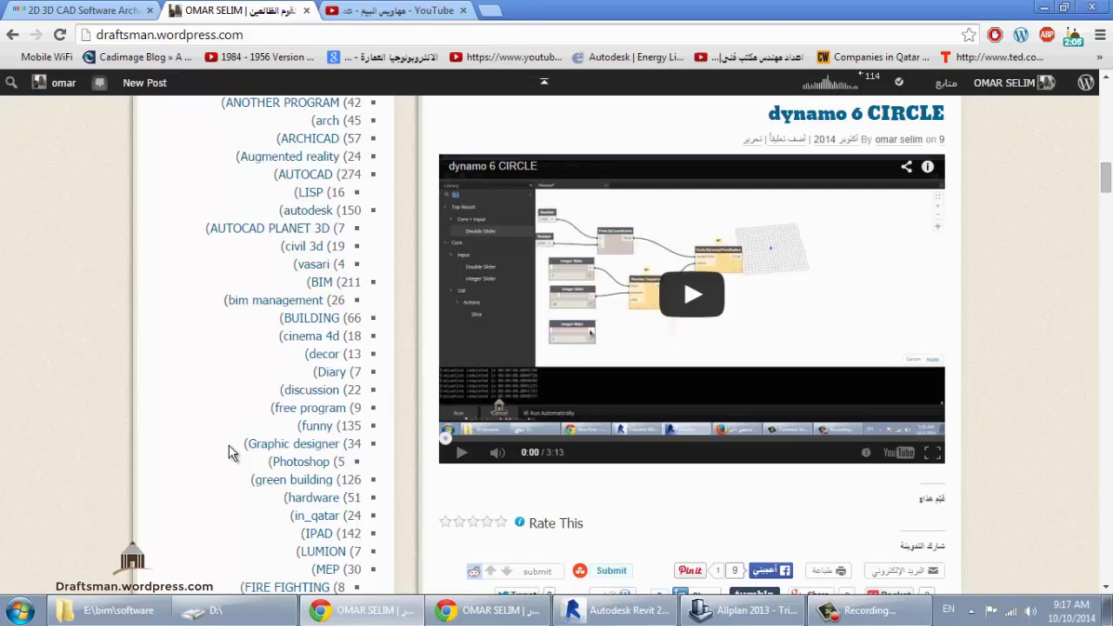
{"action": "left_click", "coordinate": [366, 10]}
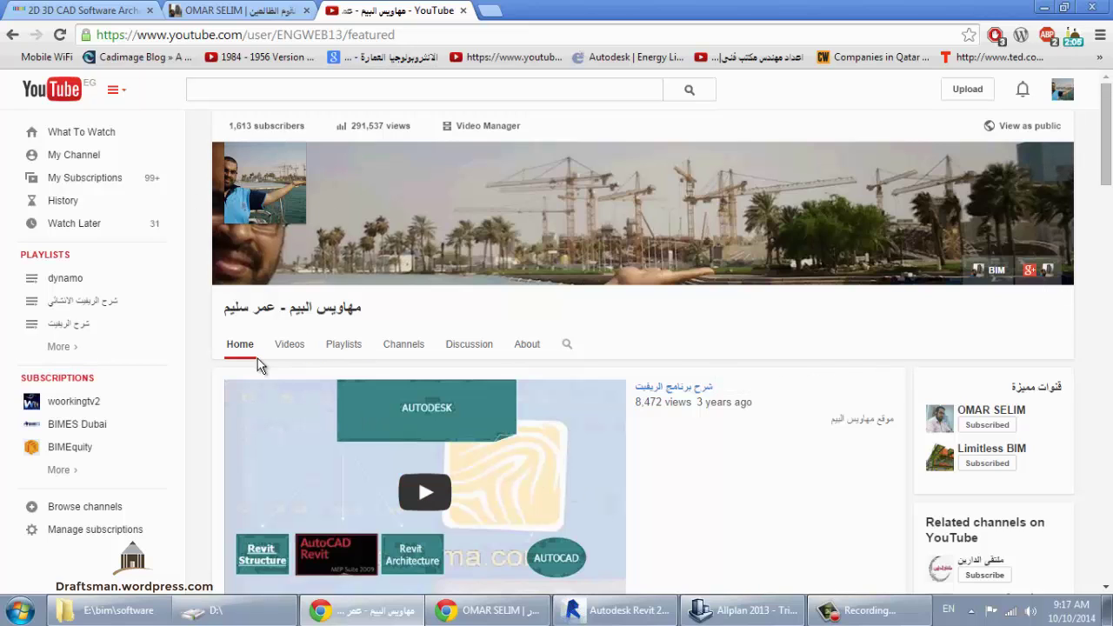
Show the channel's Playlists page with dynamo, revit mass, QTO and ARCHICAD lists
{"action": "left_click", "coordinate": [335, 344]}
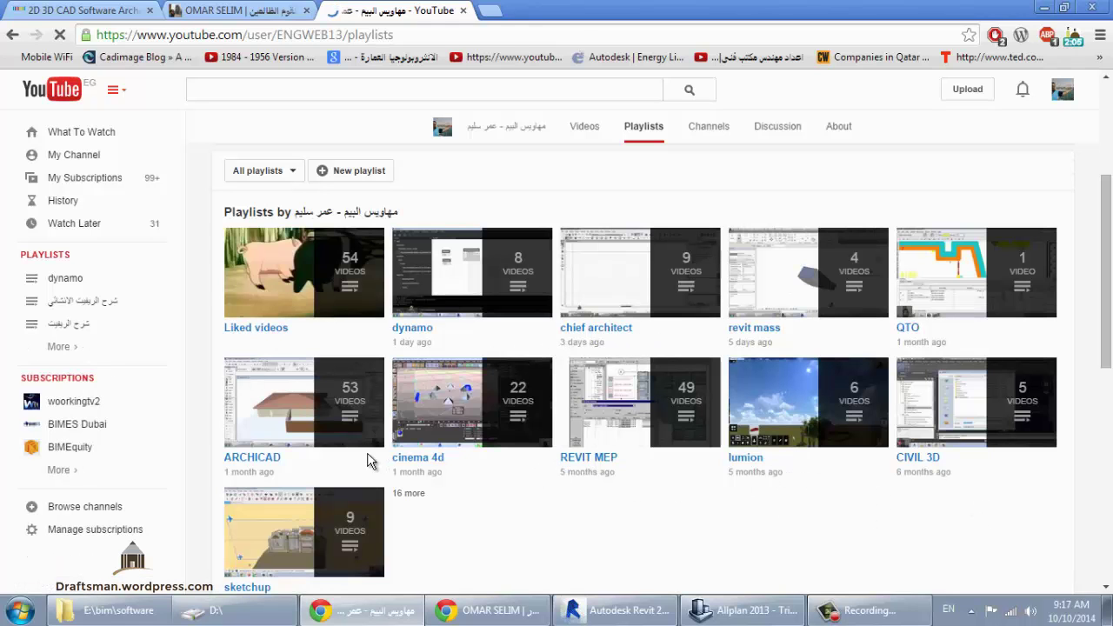
Pass back through the draftsman blog and return to the Allplan 2013 drawing
{"action": "left_click", "coordinate": [230, 7]}
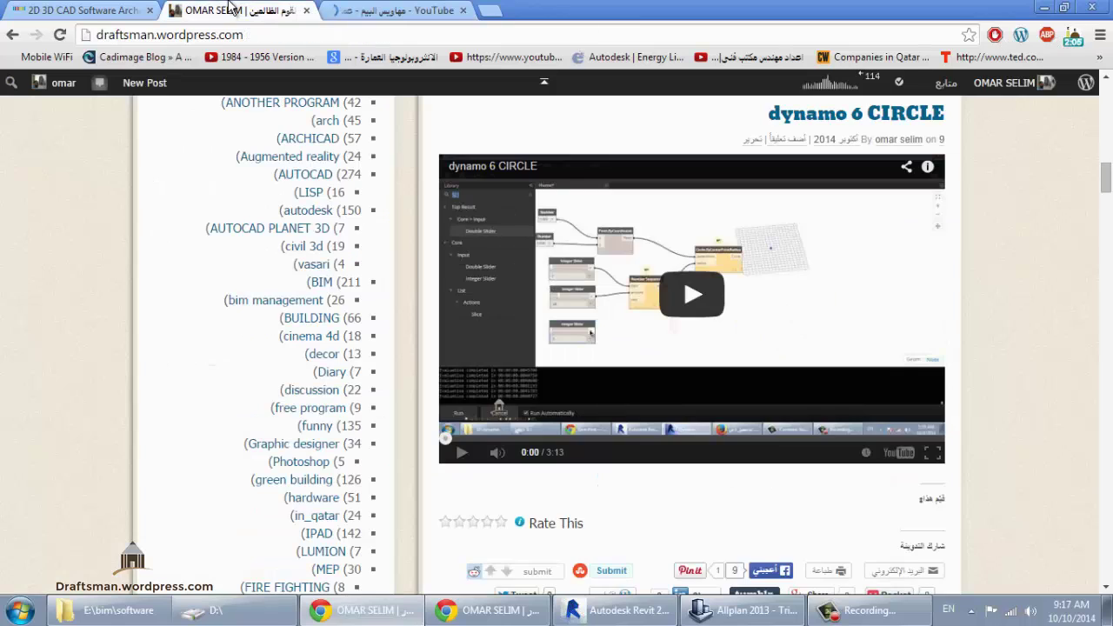
{"action": "left_click", "coordinate": [735, 612]}
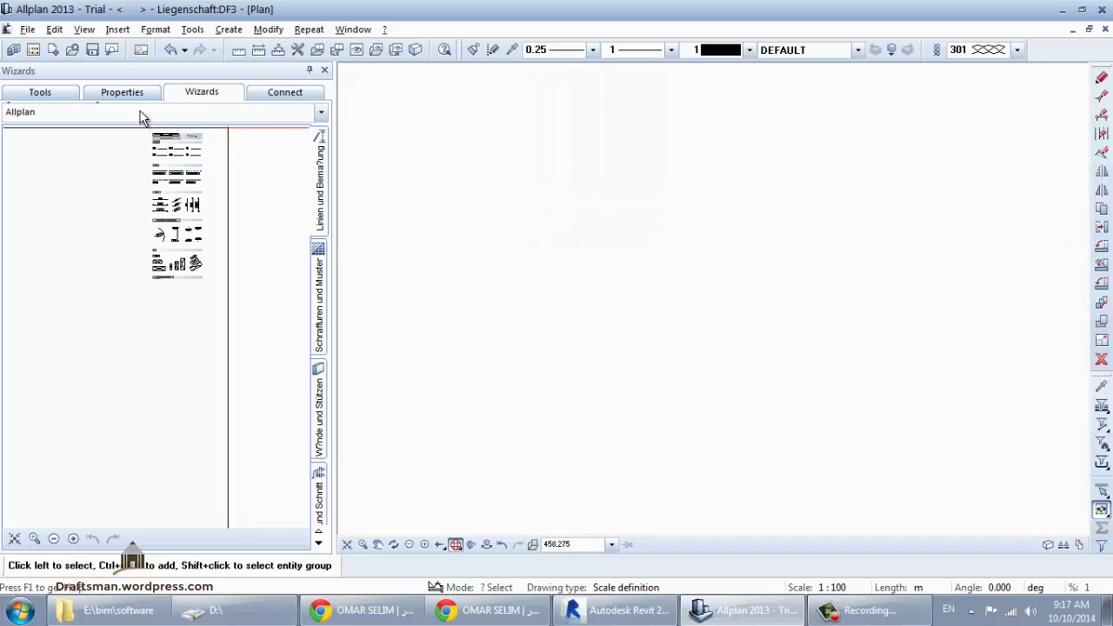
Show the tool palettes and switch from Basic to the Architecture family's wall tools
{"action": "left_click", "coordinate": [35, 92]}
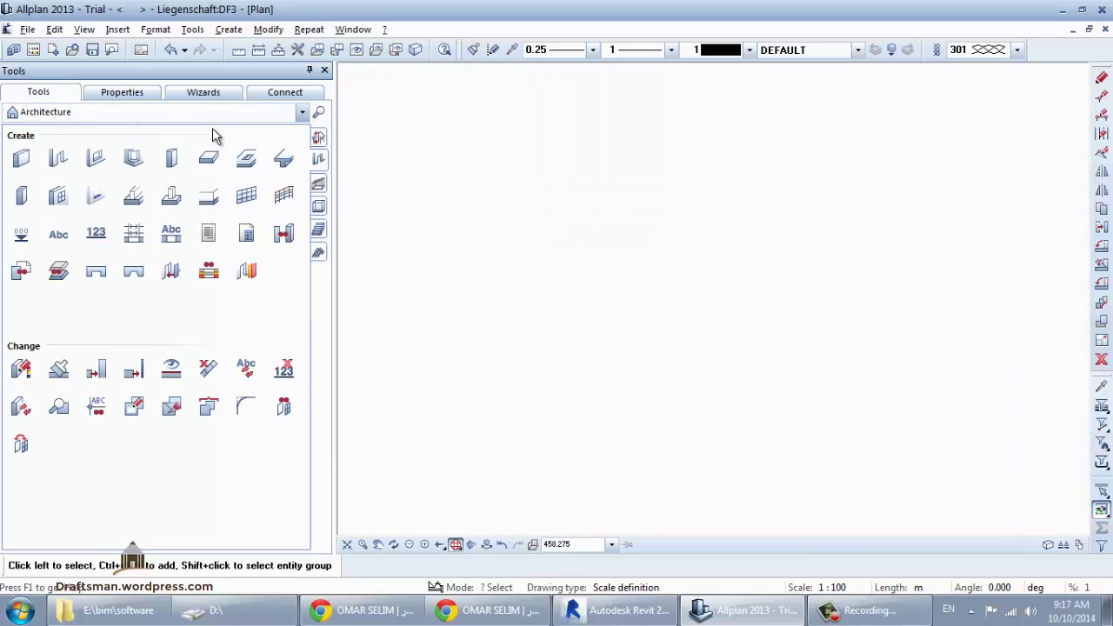
{"action": "left_click", "coordinate": [301, 111]}
{"action": "left_click", "coordinate": [271, 132]}
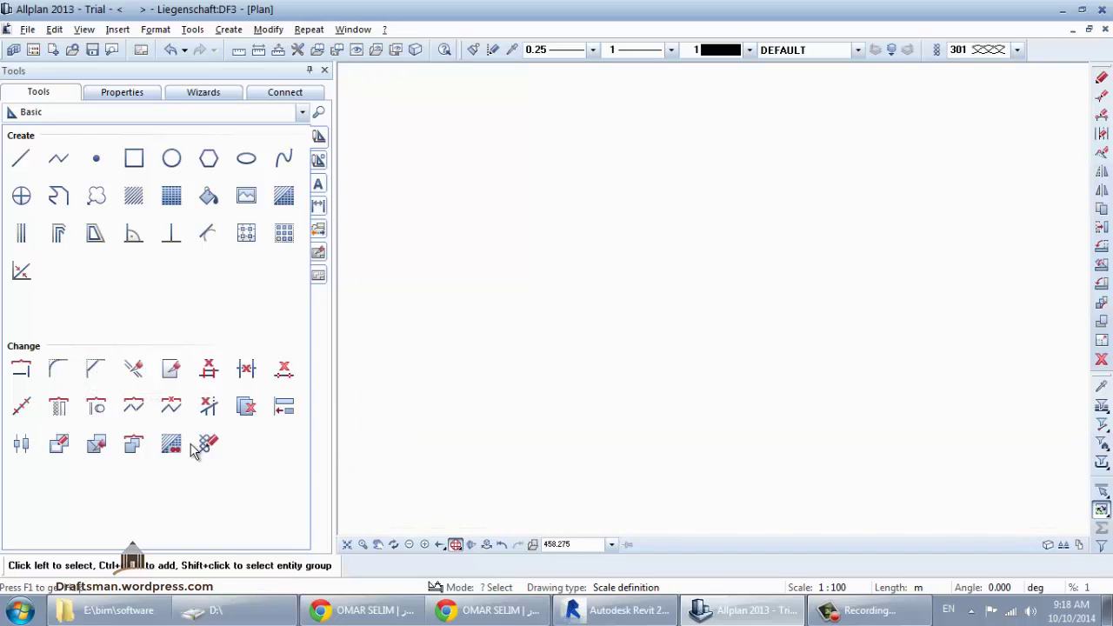
{"action": "left_click", "coordinate": [80, 111]}
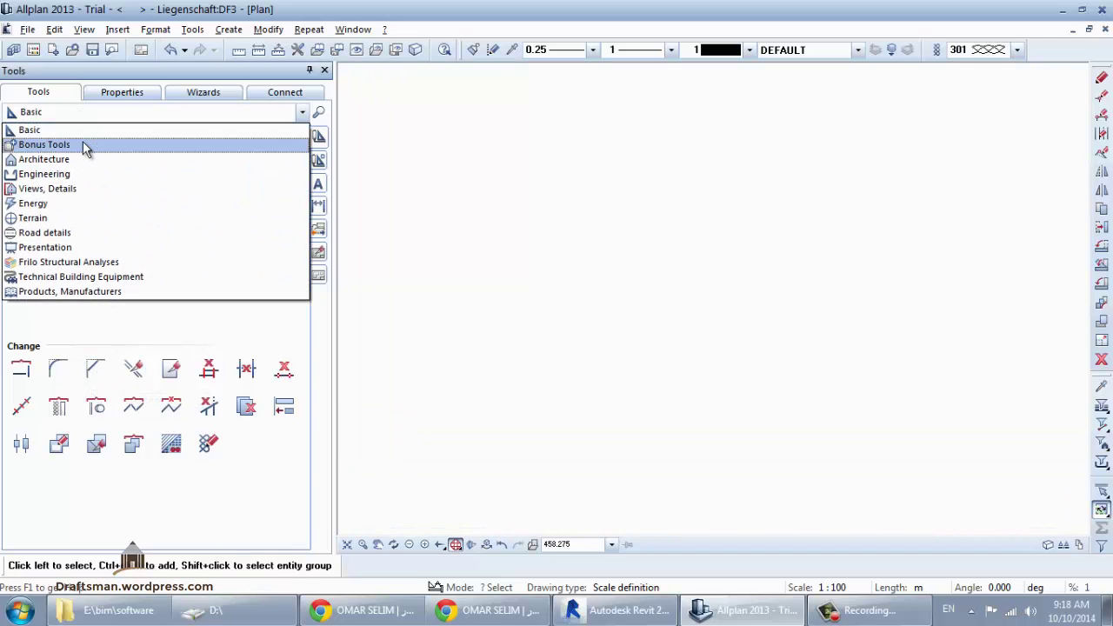
{"action": "left_click", "coordinate": [84, 158]}
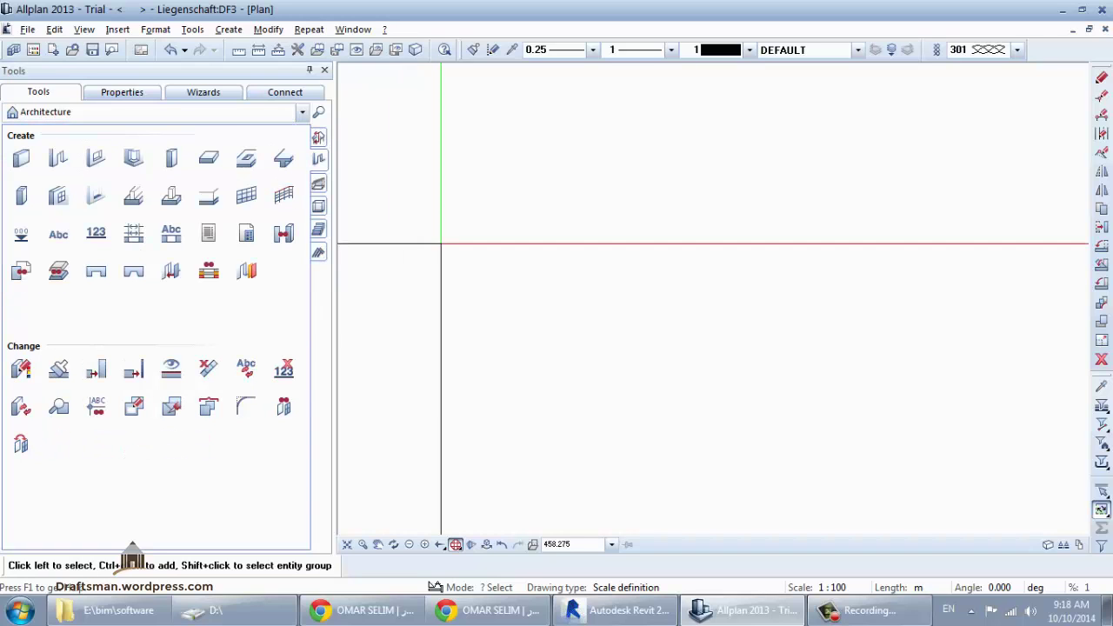
{"action": "left_click", "coordinate": [319, 138]}
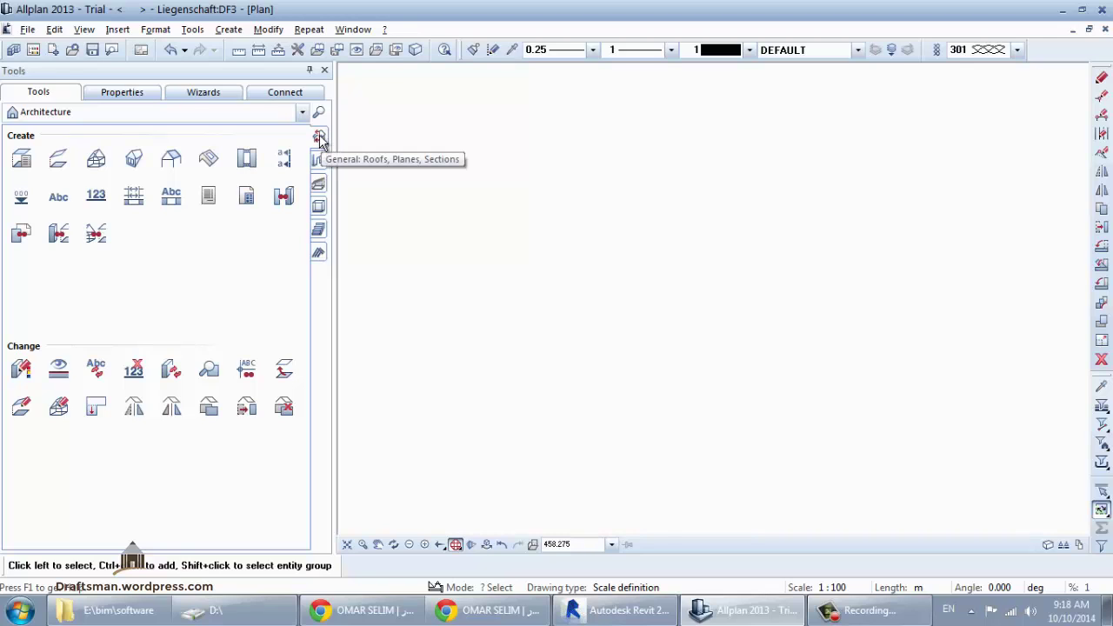
{"action": "left_click", "coordinate": [318, 159]}
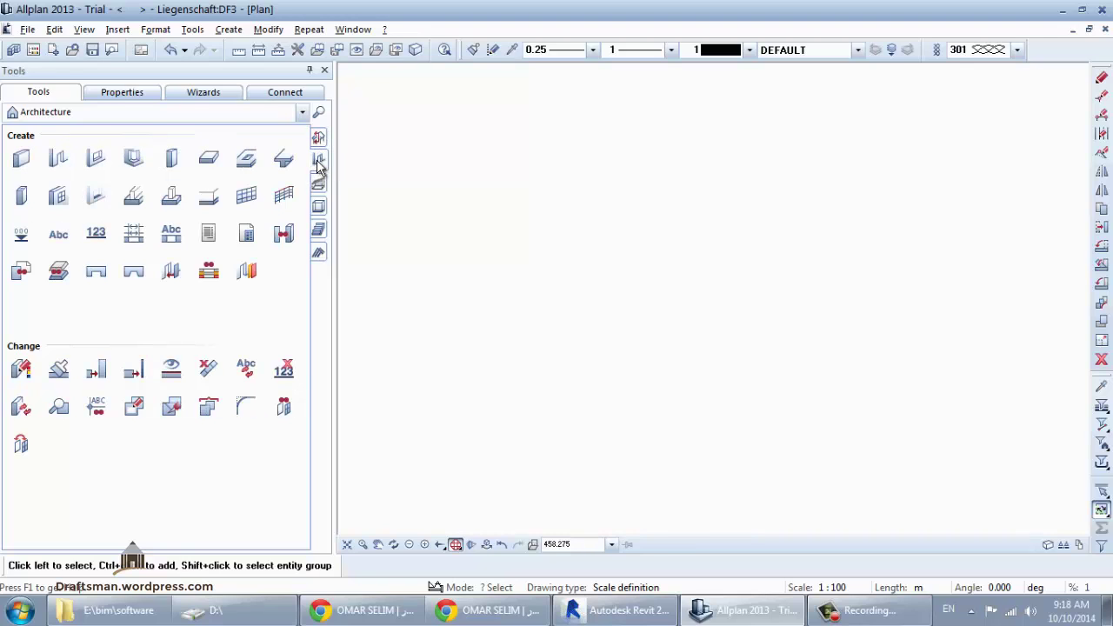
Draw an L of two joined walls: a vertical wall and a horizontal top wall
{"action": "left_click", "coordinate": [22, 161]}
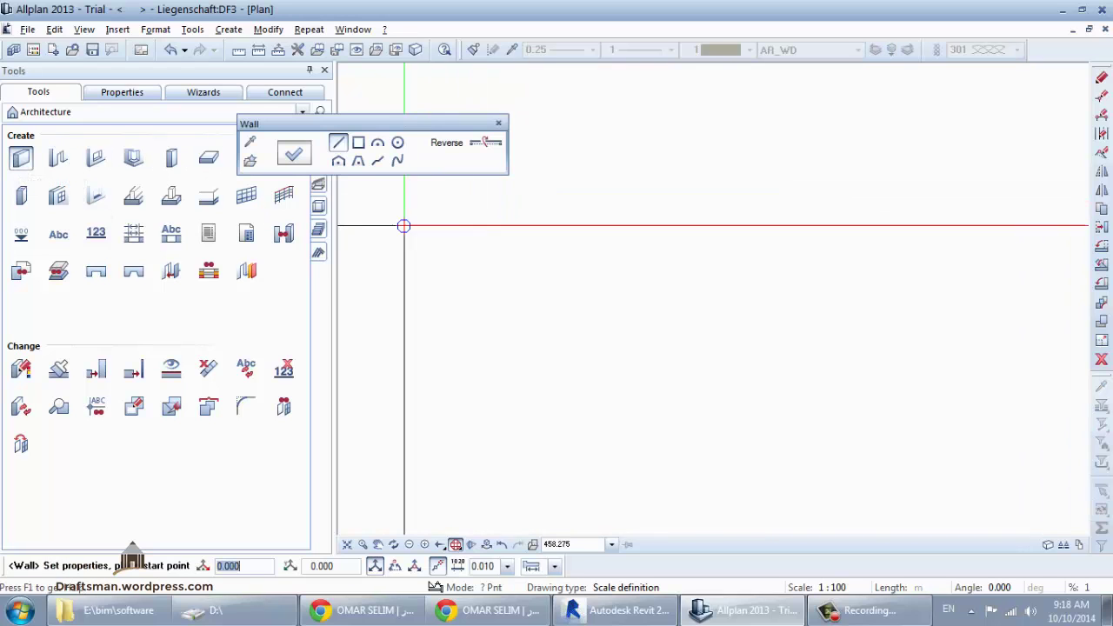
{"action": "left_click", "coordinate": [511, 475]}
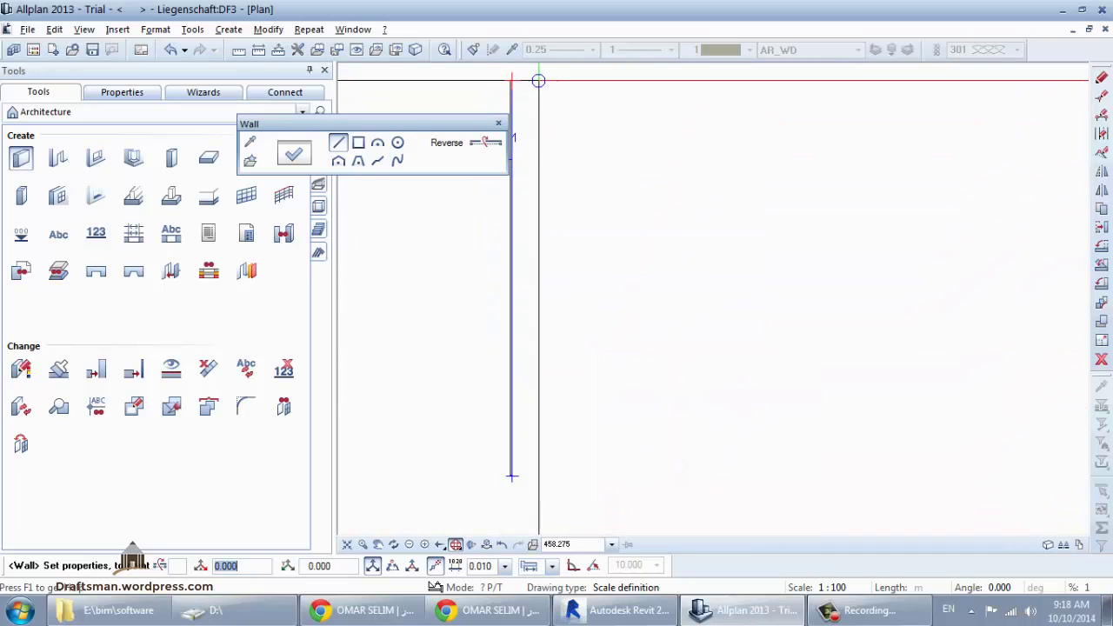
{"action": "left_click", "coordinate": [533, 212]}
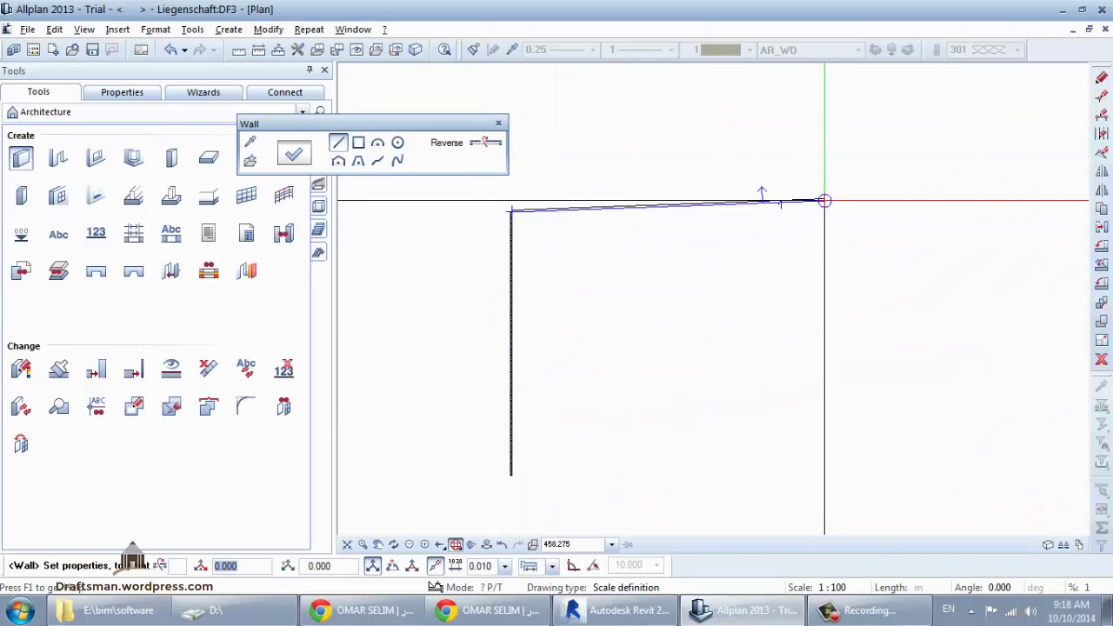
{"action": "left_click", "coordinate": [825, 211]}
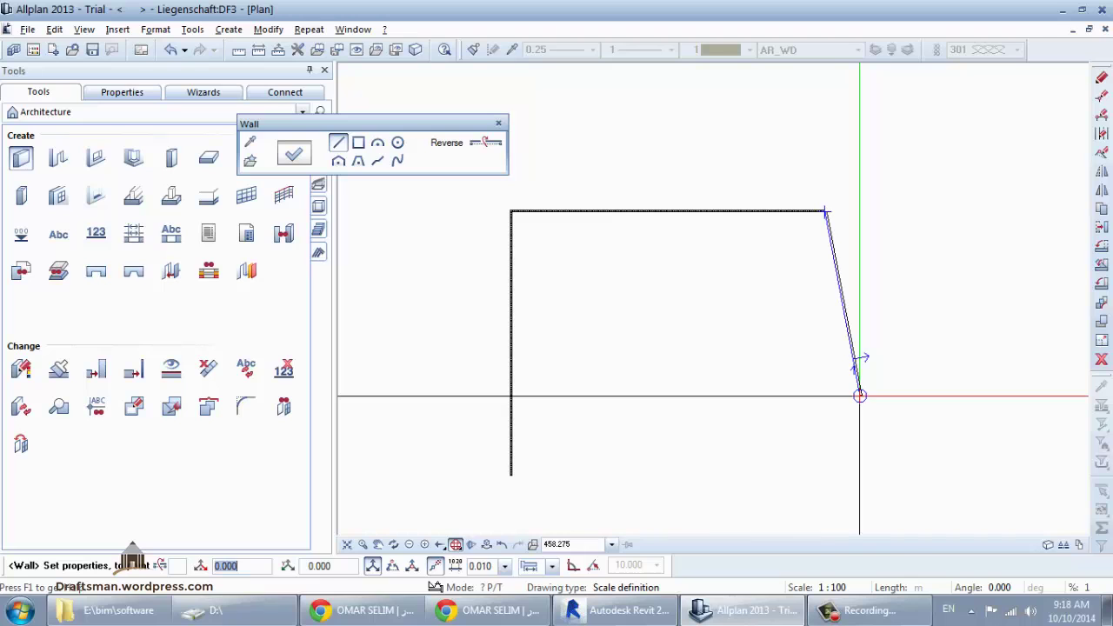
{"action": "key", "text": "Escape"}
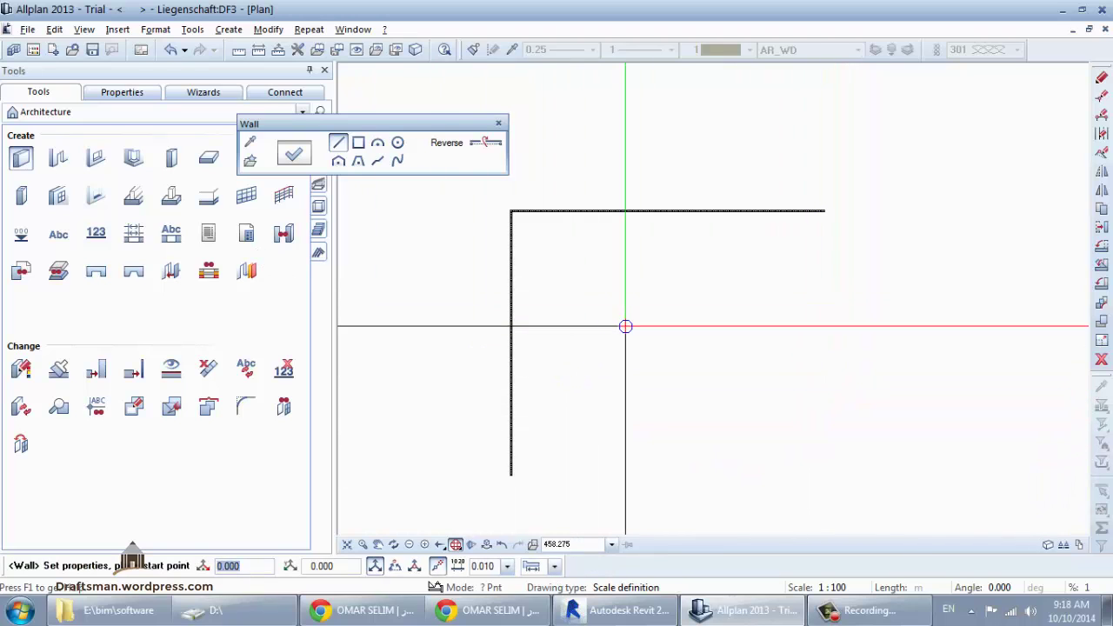
Draw a rectangular four-wall enclosure beside the L-shaped walls
{"action": "middle_click_drag", "start_coordinate": [626, 326], "coordinate": [477, 222]}
{"action": "left_click", "coordinate": [361, 145]}
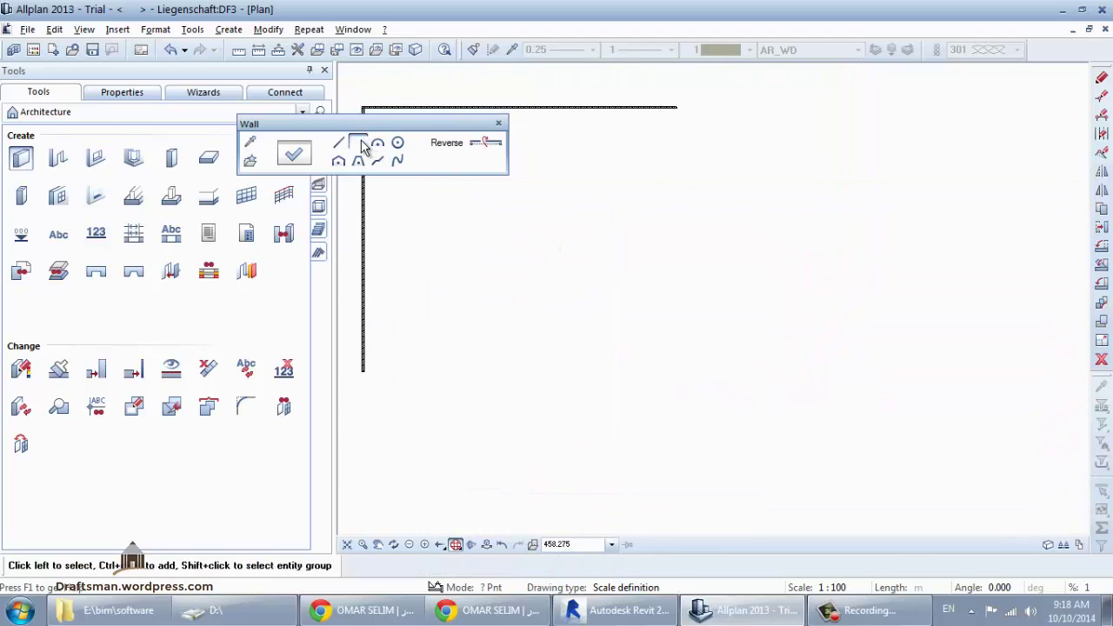
{"action": "left_click", "coordinate": [497, 206]}
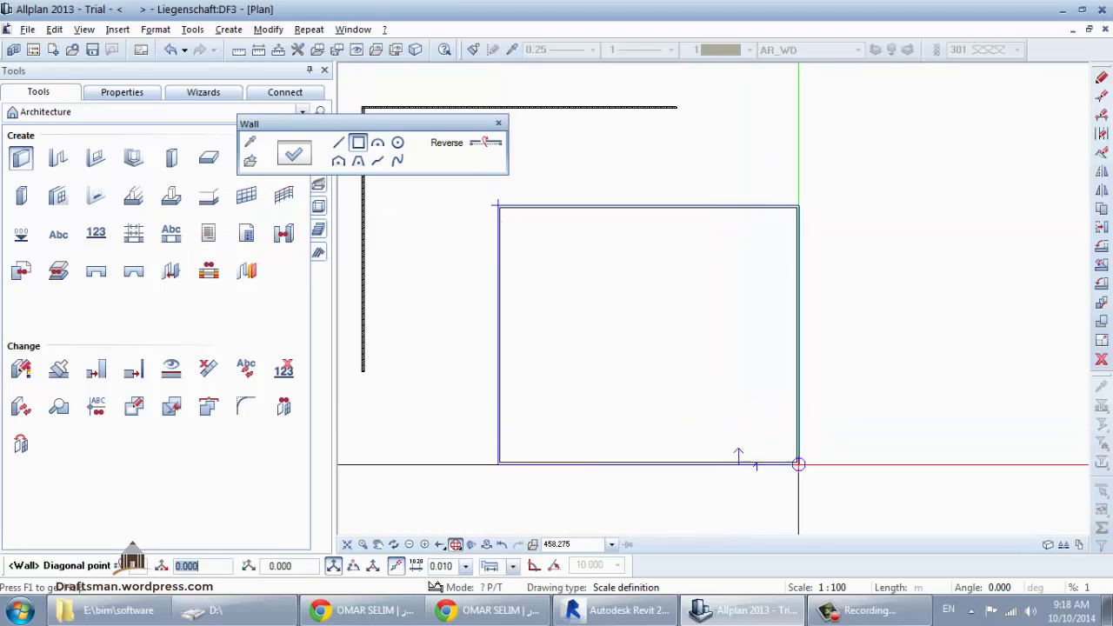
{"action": "left_click", "coordinate": [798, 465]}
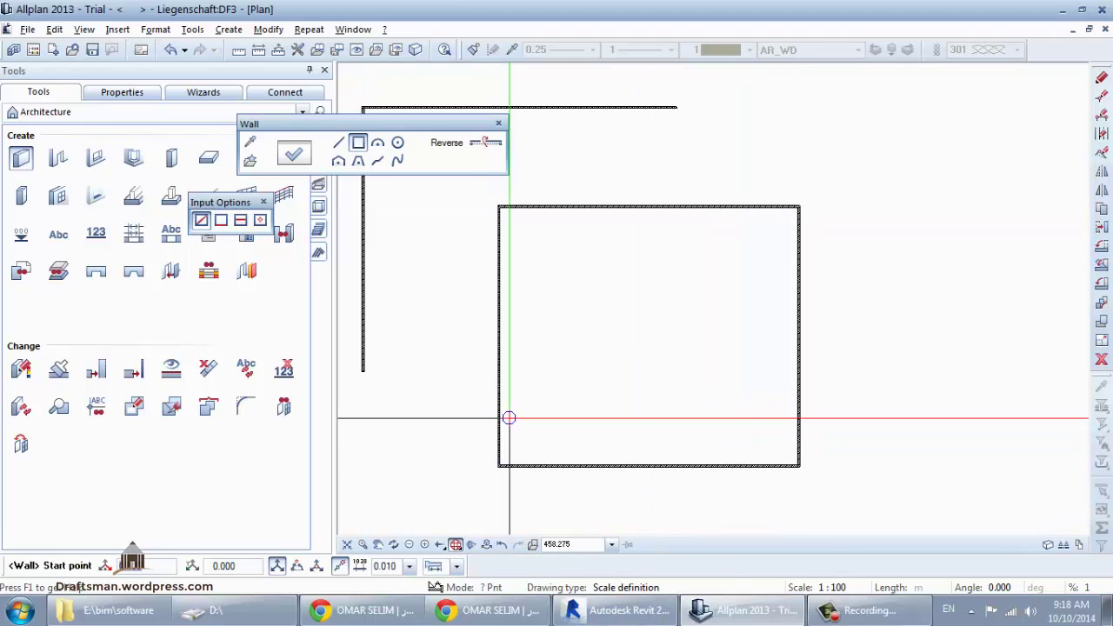
Draw an 8 × 8 square wall enclosure to the right of the large rectangle
{"action": "middle_click_drag", "start_coordinate": [726, 328], "coordinate": [515, 254]}
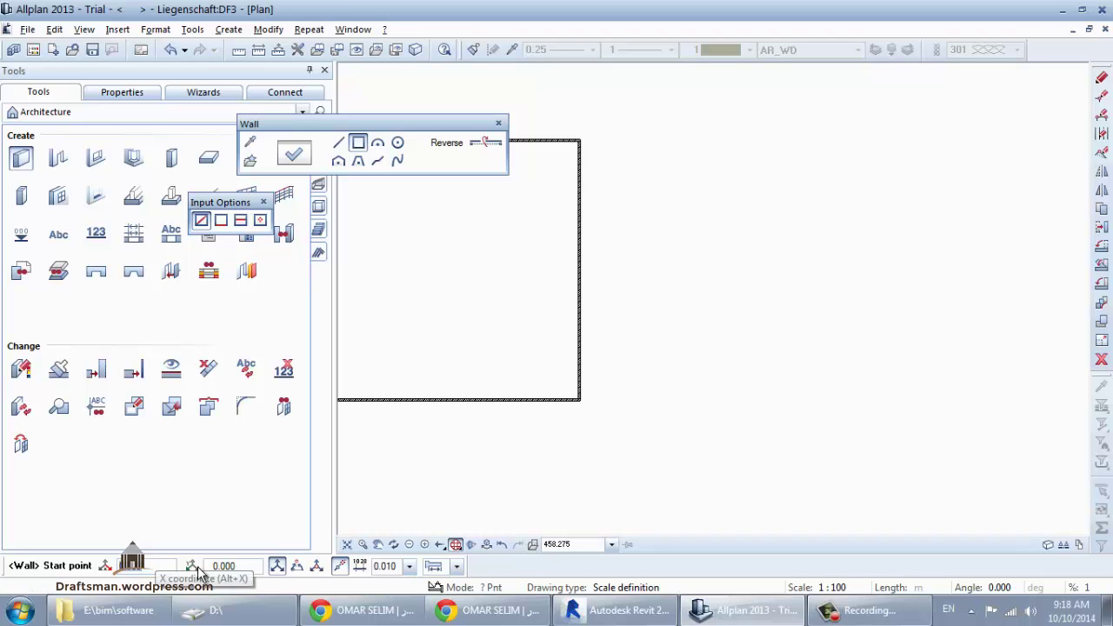
{"action": "left_click", "coordinate": [720, 410]}
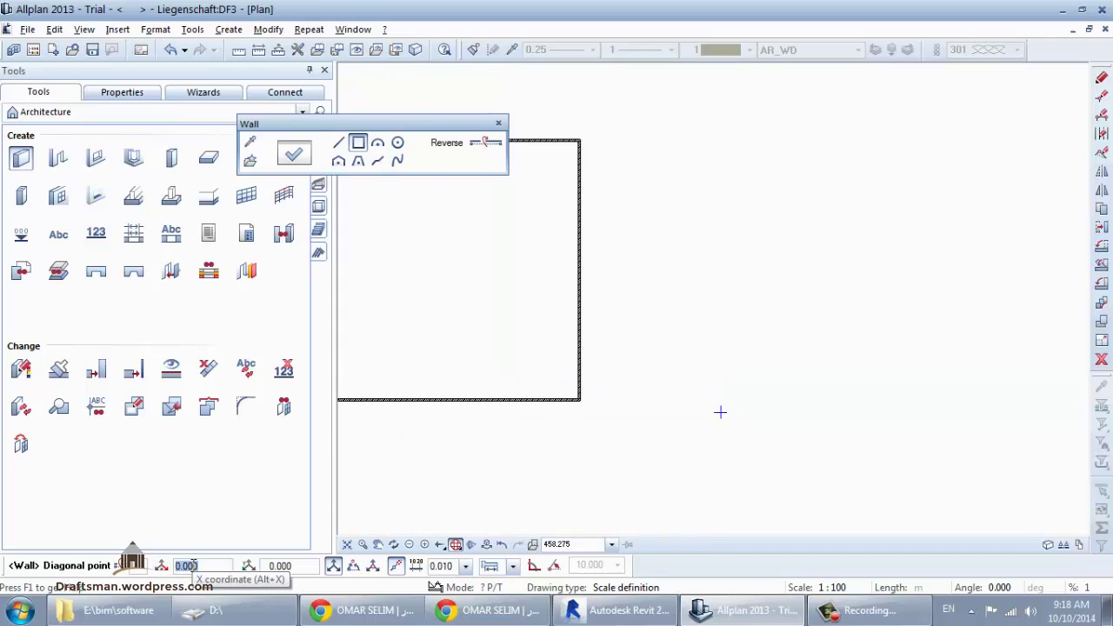
{"action": "type", "text": "8"}
{"action": "key", "text": "Tab"}
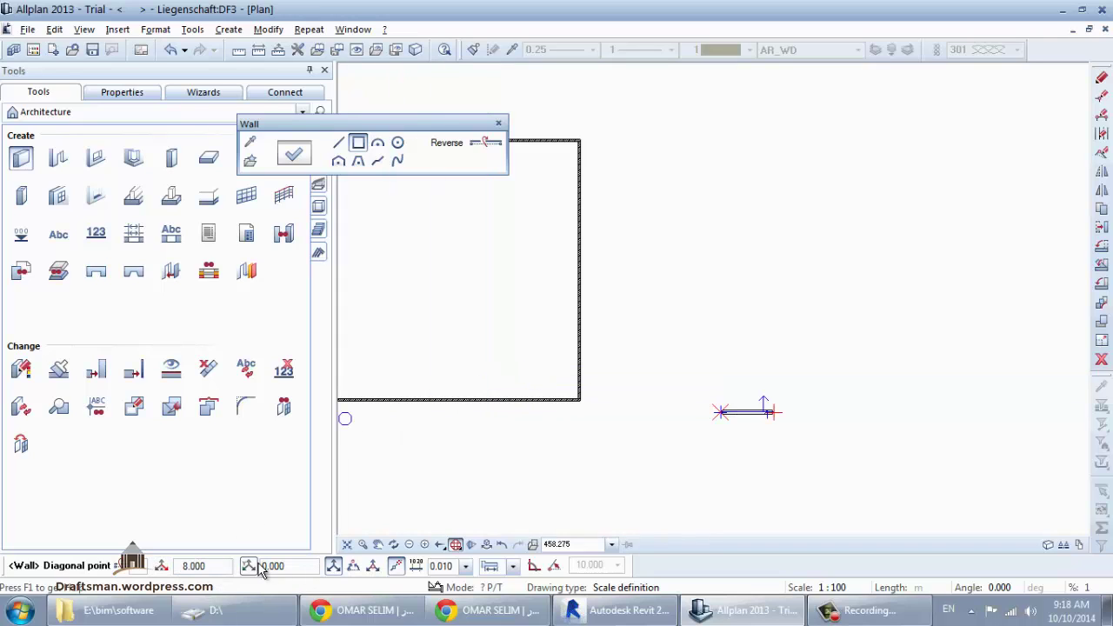
{"action": "type", "text": "8"}
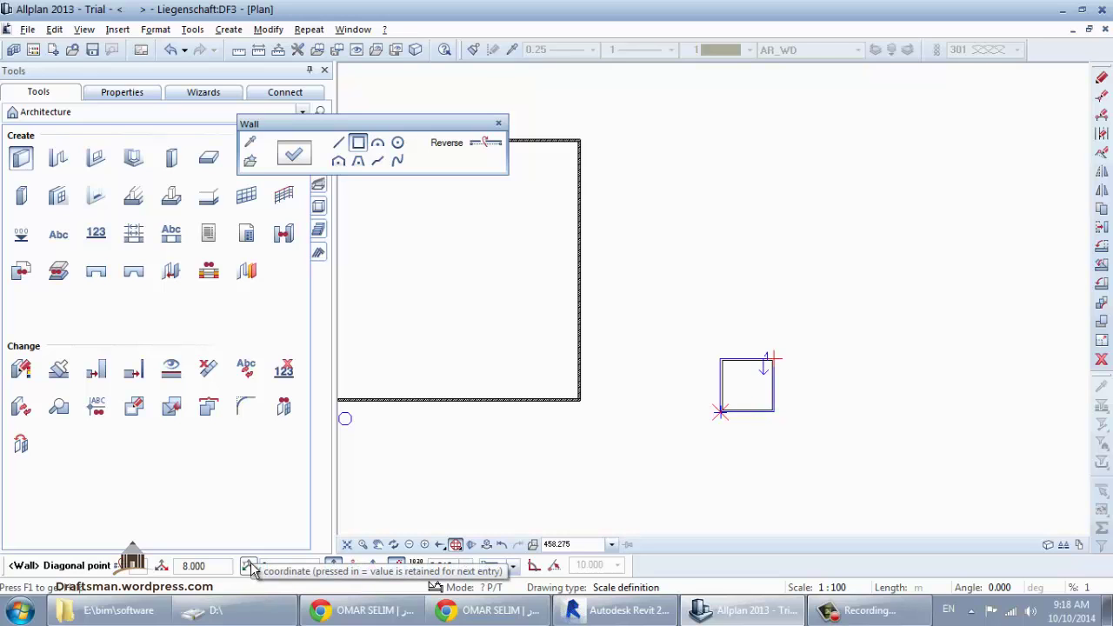
{"action": "key", "text": "Return"}
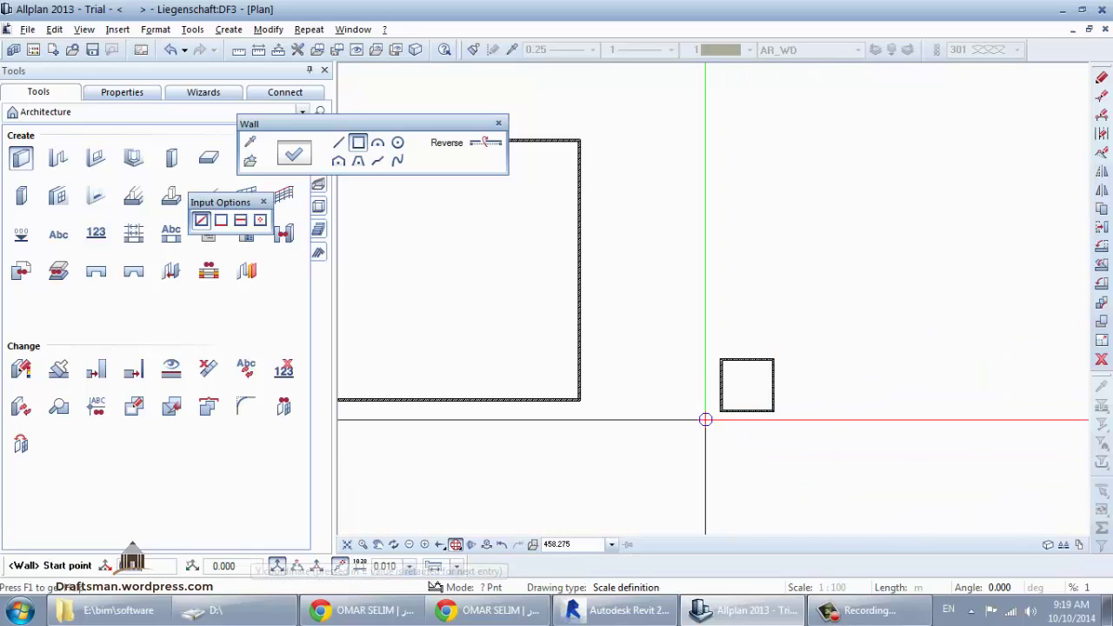
{"action": "middle_click_drag", "start_coordinate": [842, 403], "coordinate": [783, 333]}
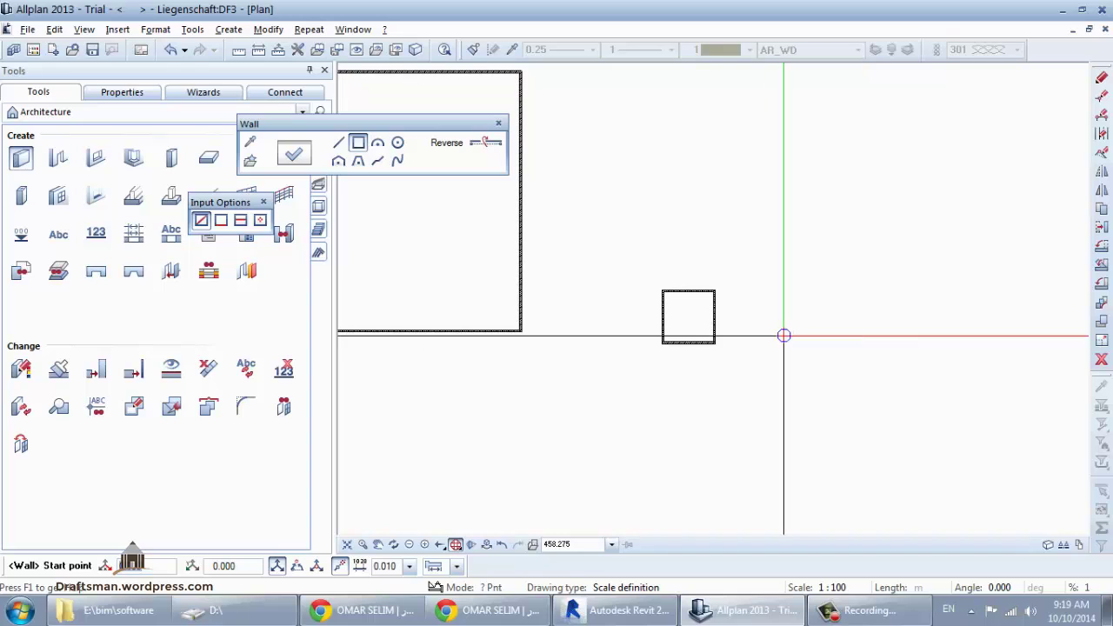
{"action": "middle_click_drag", "start_coordinate": [768, 373], "coordinate": [659, 421]}
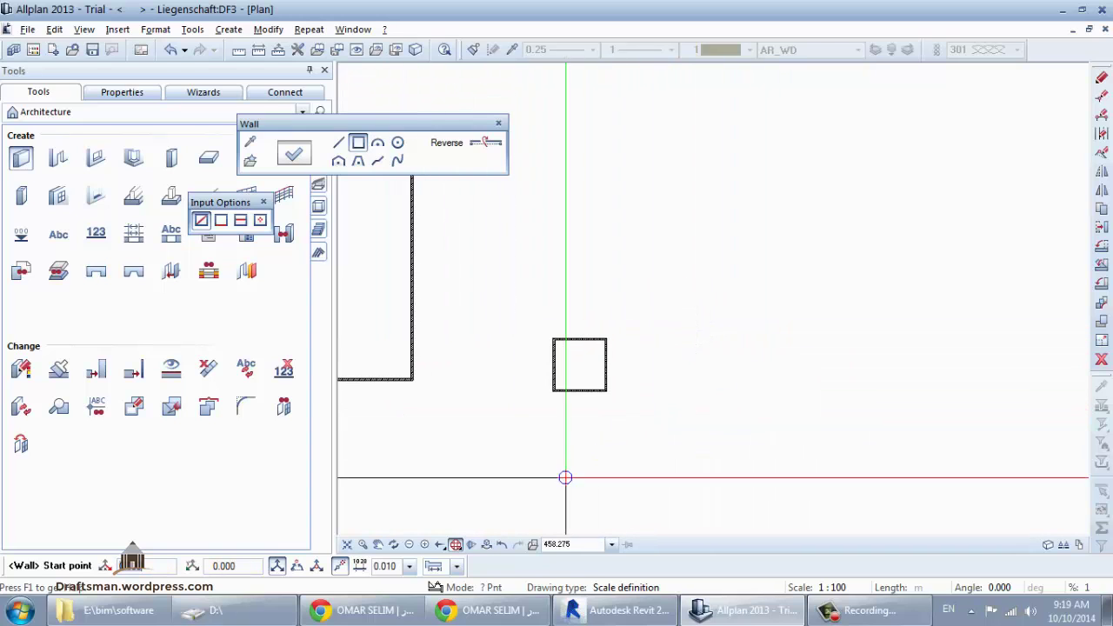
Draw a three-quarter circular wall from centre, radius, start and end points above the square
{"action": "left_click", "coordinate": [409, 566]}
{"action": "left_click", "coordinate": [410, 567]}
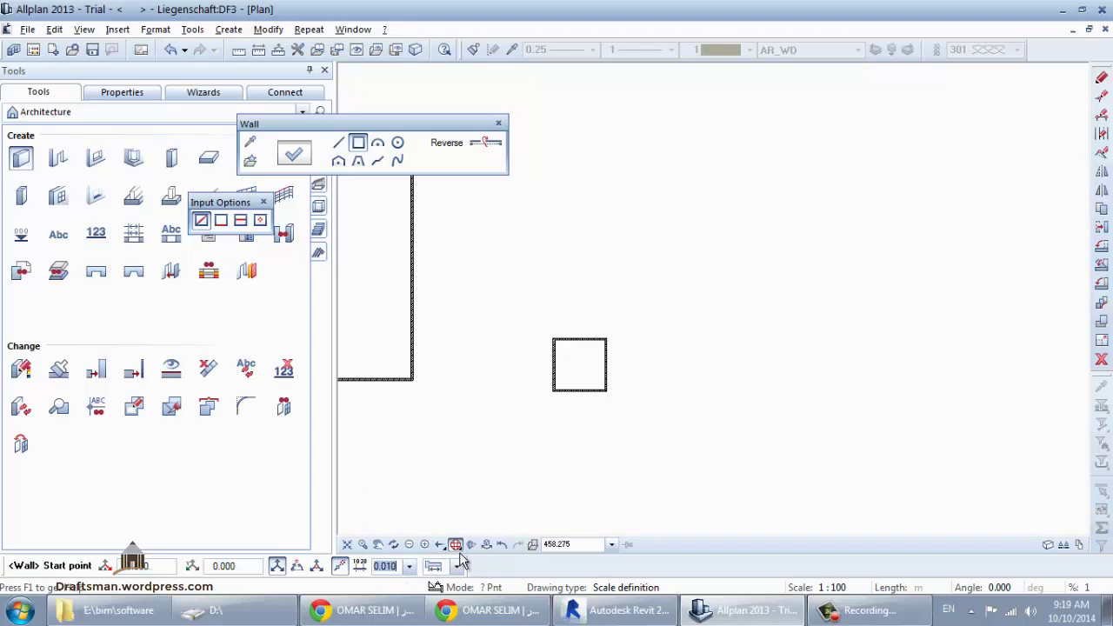
{"action": "left_click", "coordinate": [399, 146]}
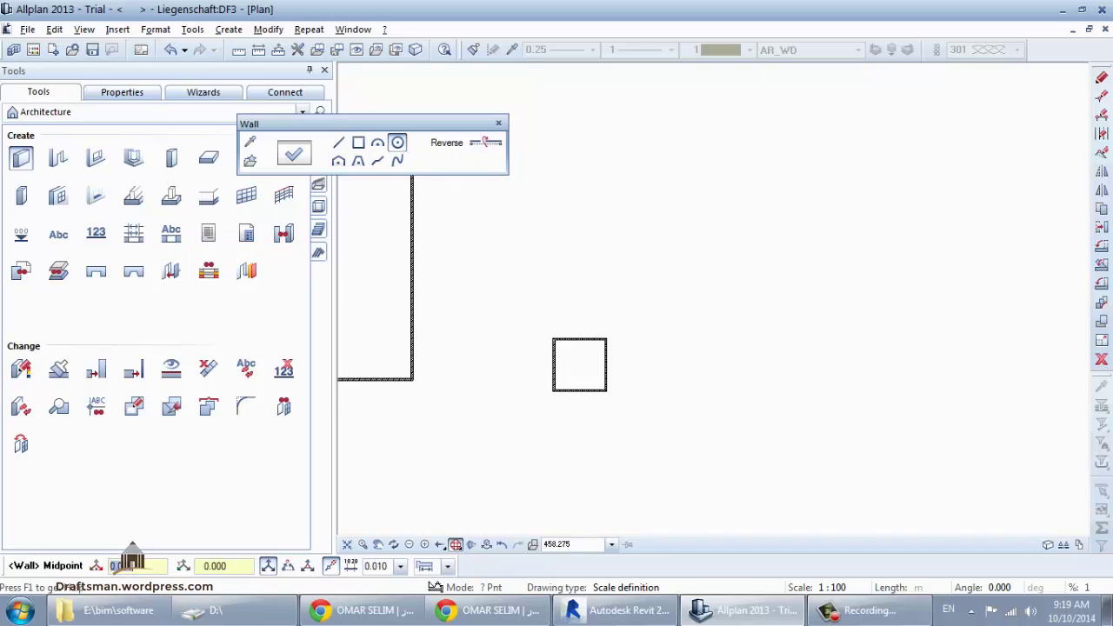
{"action": "left_click", "coordinate": [653, 231]}
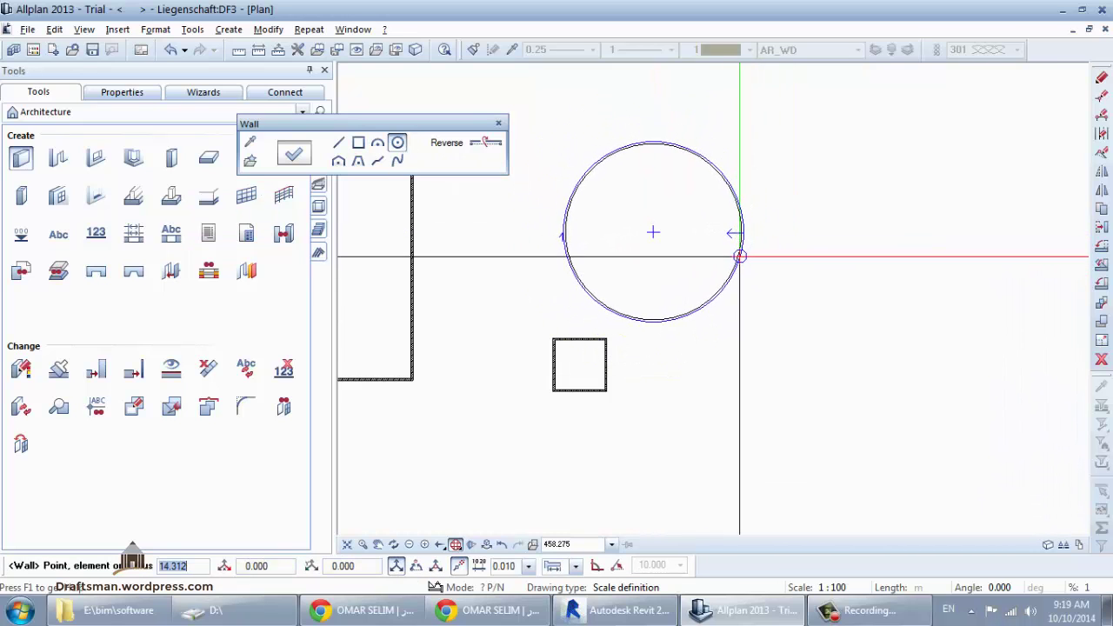
{"action": "left_click", "coordinate": [738, 251]}
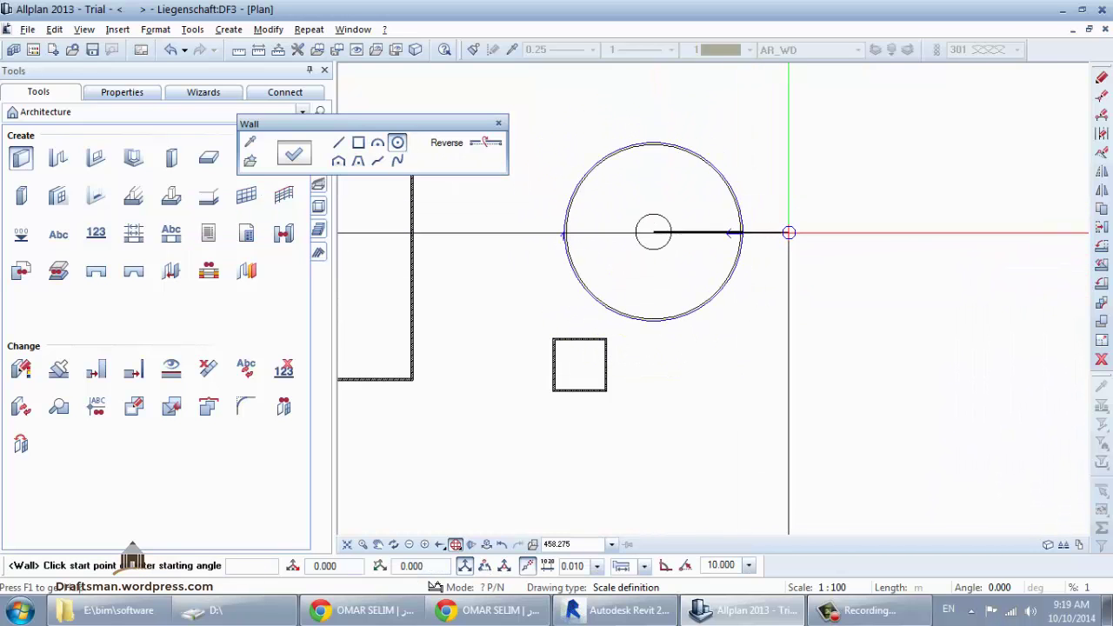
{"action": "left_click", "coordinate": [789, 233]}
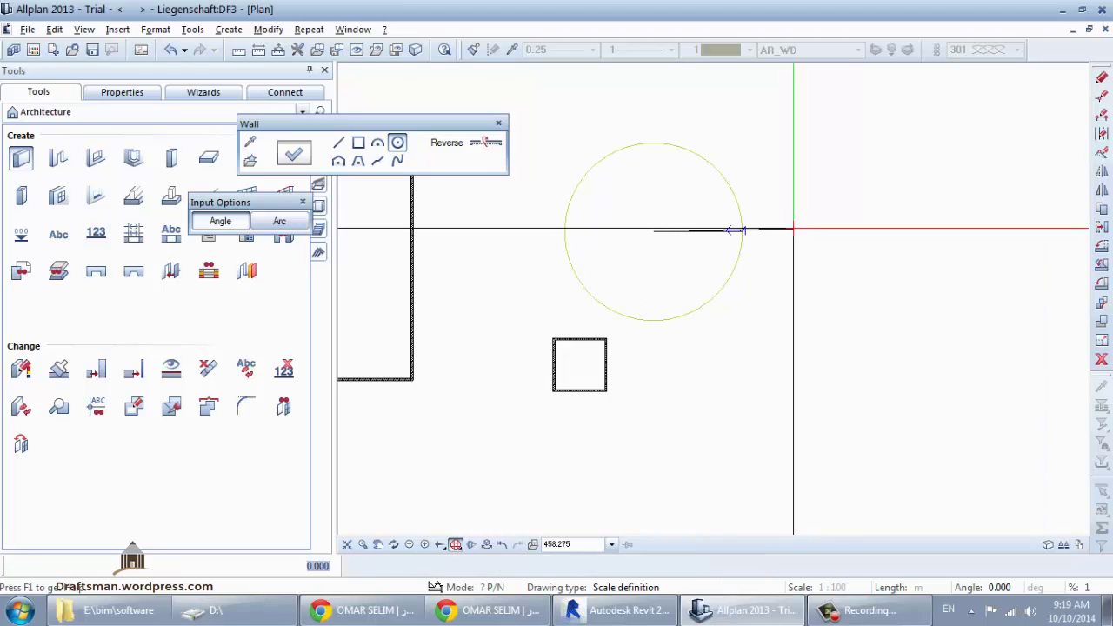
{"action": "left_click", "coordinate": [565, 306]}
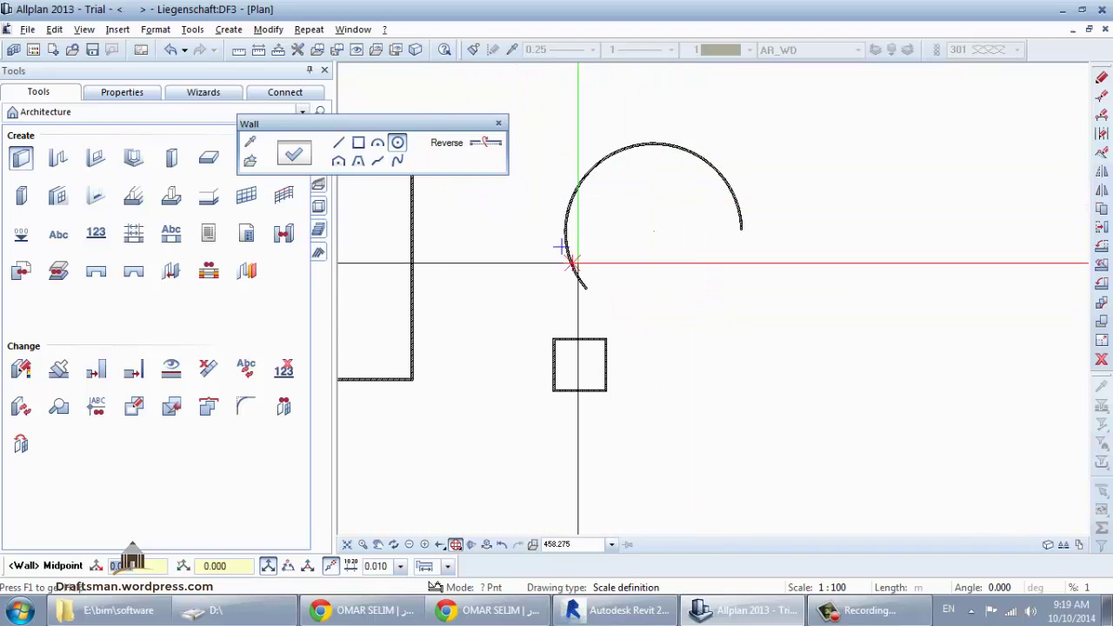
{"action": "scroll", "coordinate": [683, 241], "scroll_direction": "down", "scroll_amount": 2}
Zoom out to show all four wall groups and end the Wall tool
{"action": "scroll", "coordinate": [807, 323], "scroll_direction": "down", "scroll_amount": 1}
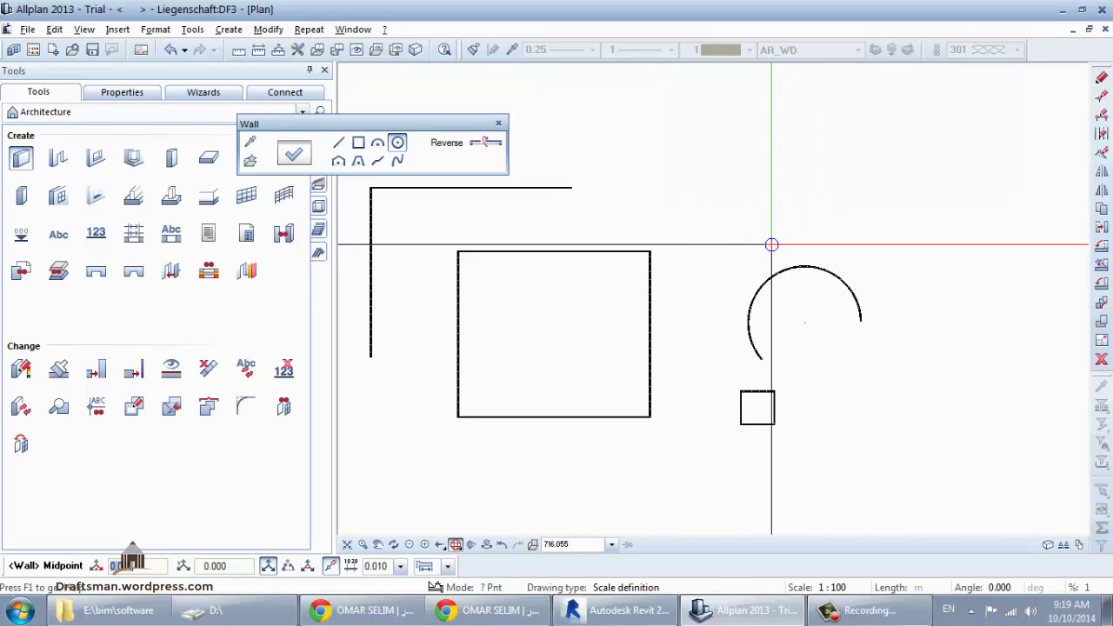
{"action": "key", "text": "Escape"}
View the entire model in 3D animation, panning it sideways and fitting it to the window
{"action": "key", "text": "F4"}
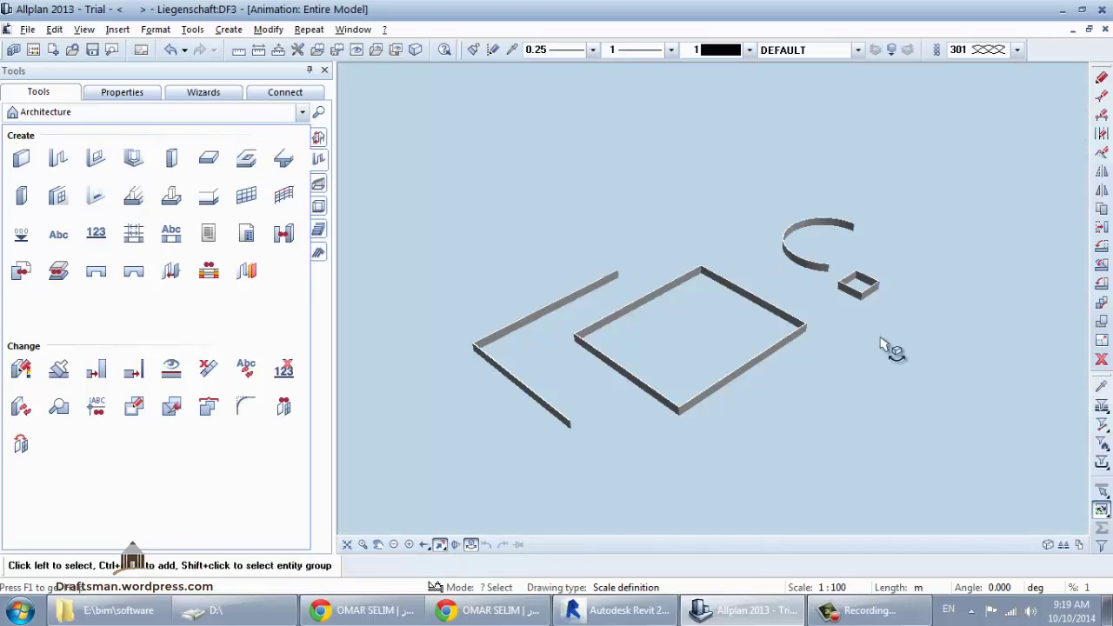
{"action": "middle_click_drag", "start_coordinate": [521, 418], "coordinate": [580, 423]}
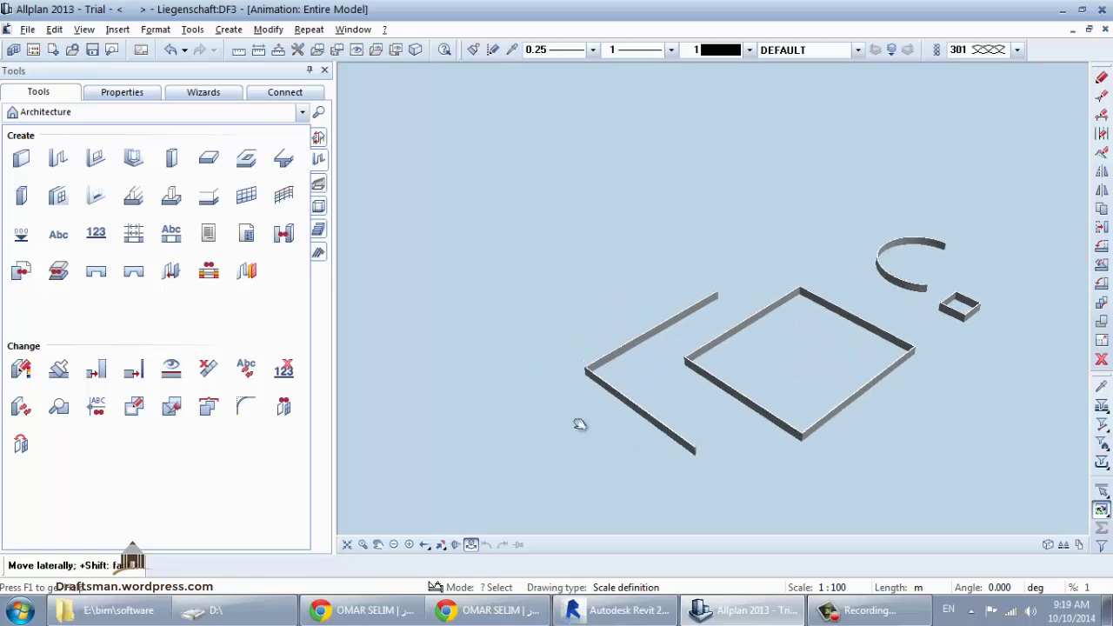
{"action": "mouse_move", "coordinate": [713, 450]}
{"action": "middle_mouse_down"}
{"action": "mouse_move", "coordinate": [627, 442]}
{"action": "mouse_move", "coordinate": [696, 417]}
{"action": "middle_mouse_up"}
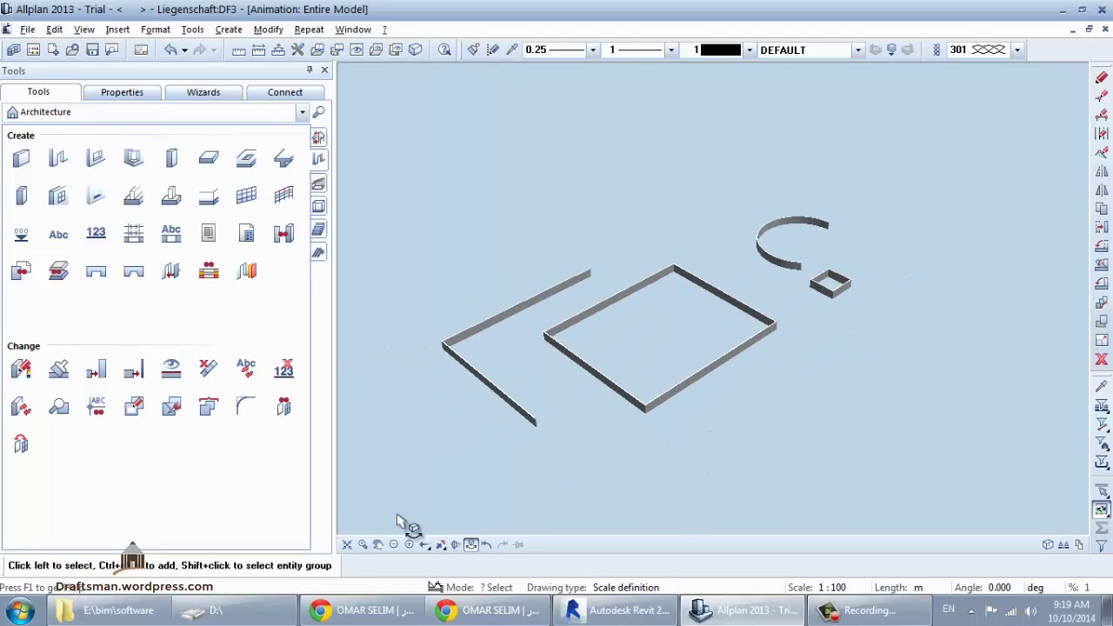
{"action": "left_click", "coordinate": [346, 546]}
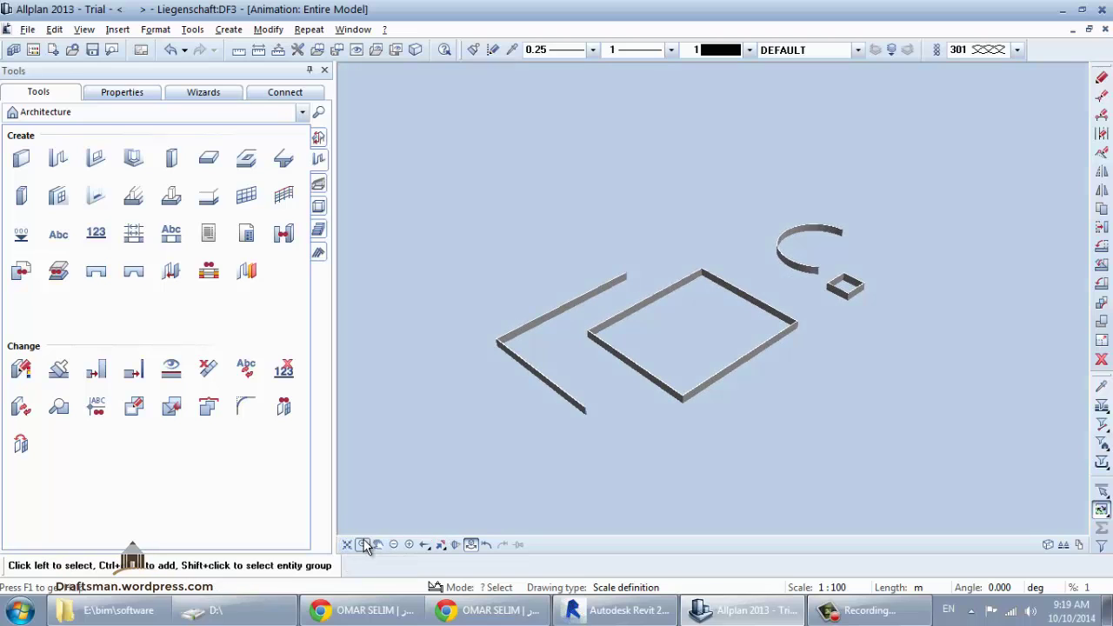
{"action": "left_click", "coordinate": [580, 442]}
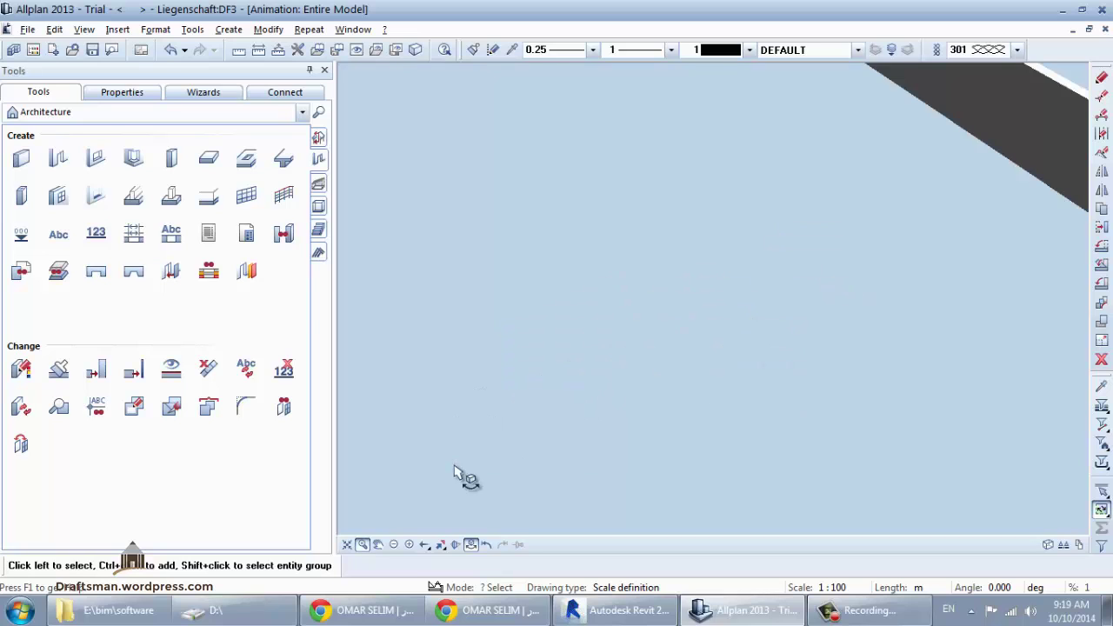
{"action": "scroll", "coordinate": [521, 435], "scroll_direction": "down", "scroll_amount": 5}
{"action": "scroll", "coordinate": [763, 412], "scroll_direction": "up", "scroll_amount": 1}
{"action": "scroll", "coordinate": [732, 386], "scroll_direction": "up", "scroll_amount": 1}
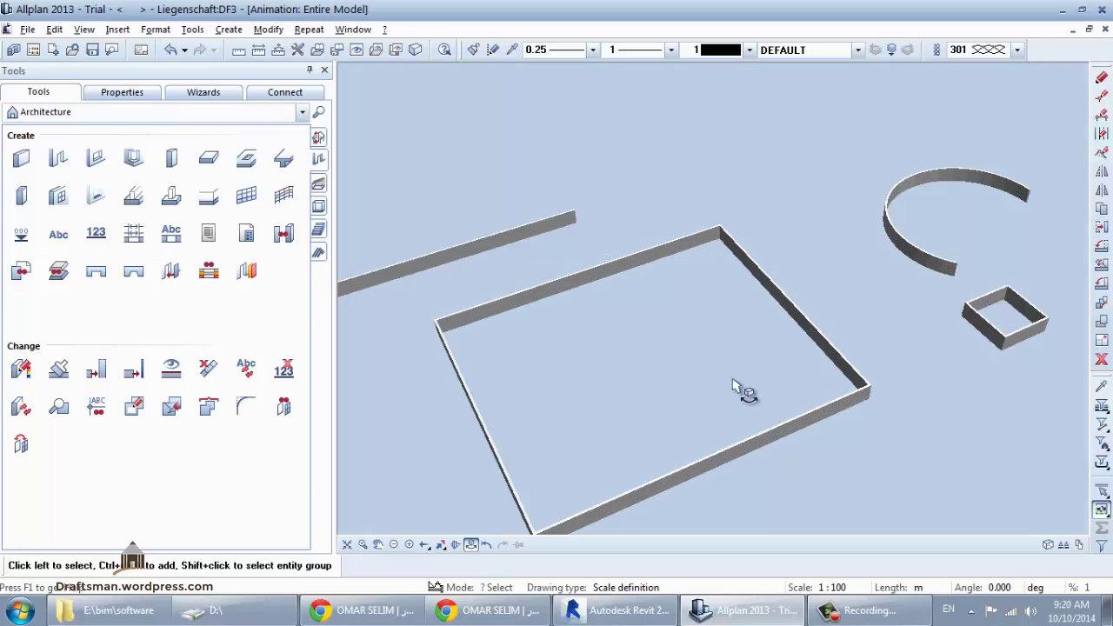
Zoom in on a wall corner, zoom back out to the whole model, then return to plan view
{"action": "left_click", "coordinate": [414, 545]}
{"action": "left_click", "coordinate": [414, 545]}
{"action": "left_click", "coordinate": [394, 545]}
{"action": "left_click", "coordinate": [394, 546]}
{"action": "left_click", "coordinate": [348, 548]}
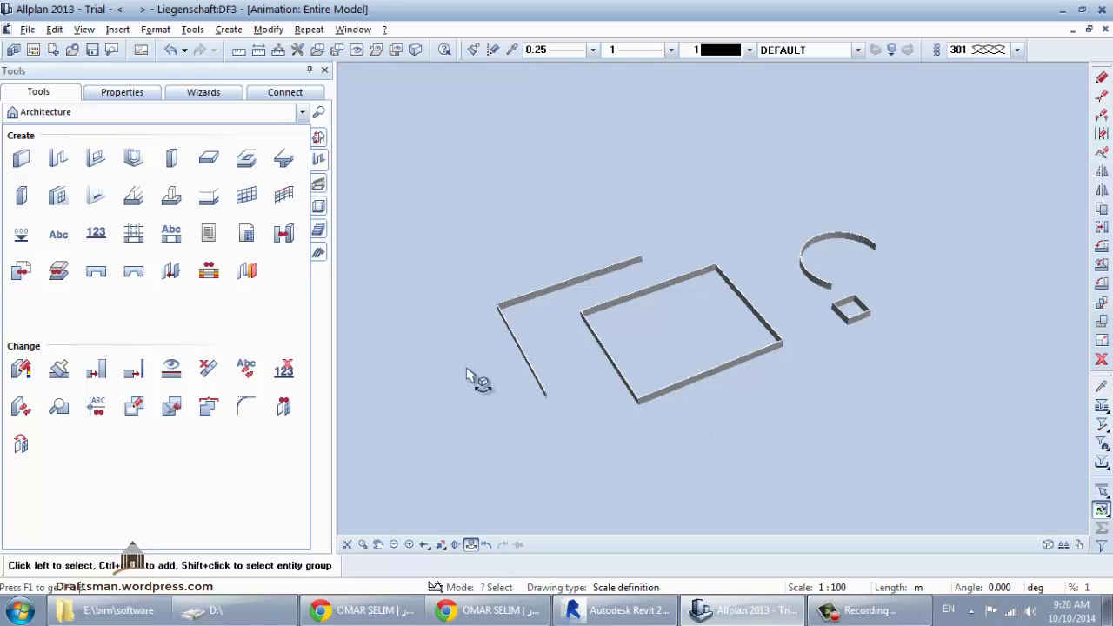
{"action": "key", "text": "F4"}
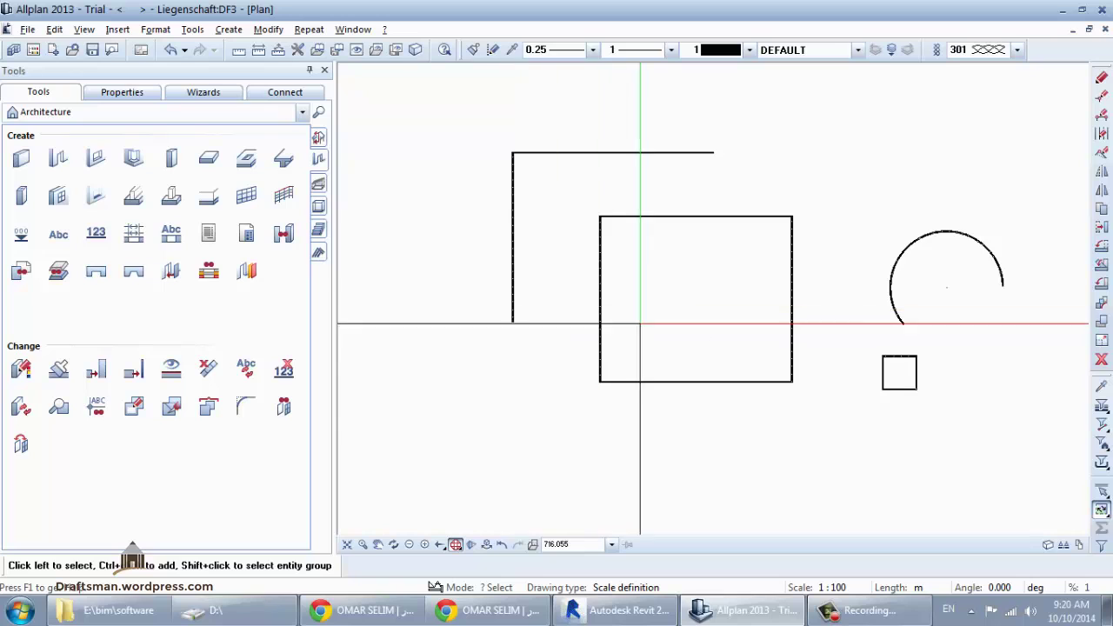
Select the L-shaped wall's vertical leg and the rectangle's left and bottom walls with a window
{"action": "middle_click_drag", "start_coordinate": [753, 450], "coordinate": [752, 407]}
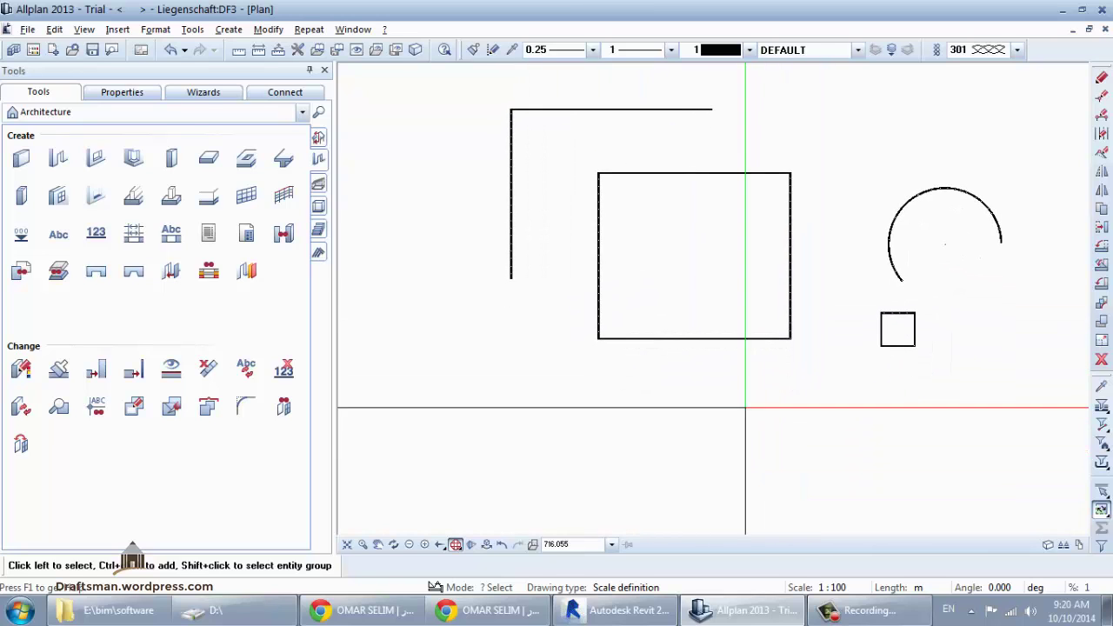
{"action": "left_click_drag", "start_coordinate": [696, 256], "coordinate": [454, 453]}
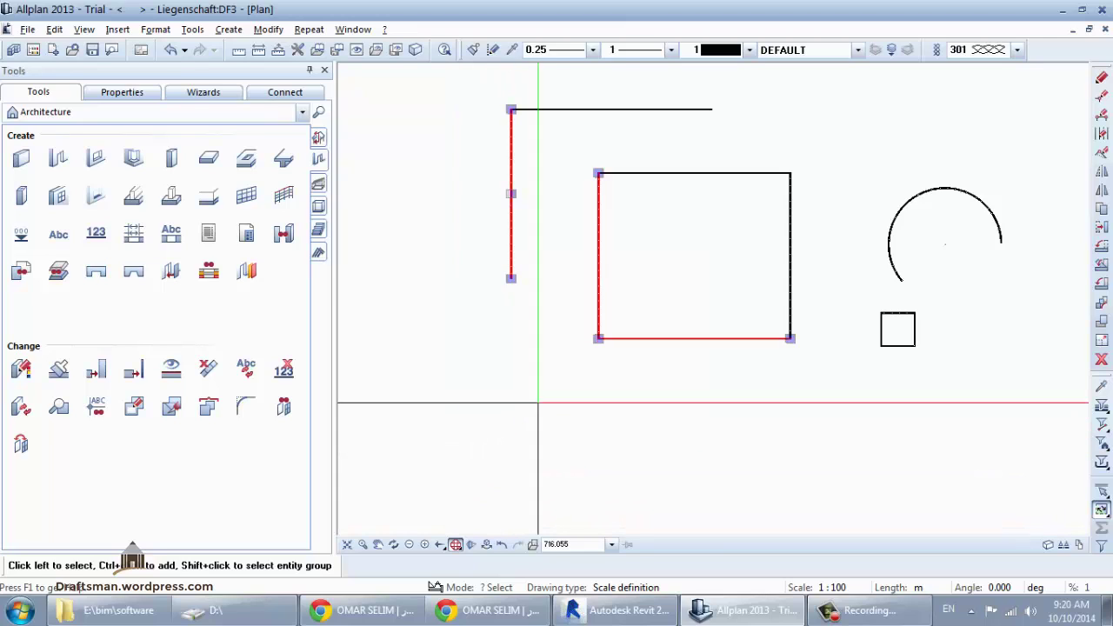